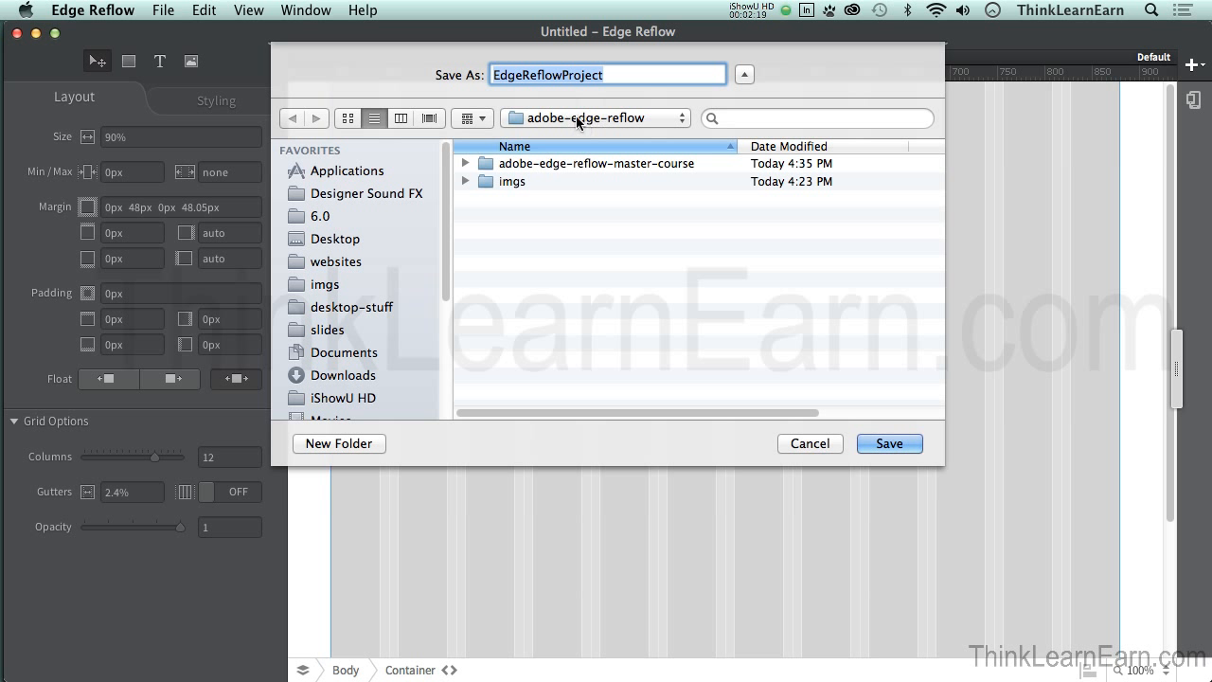
Step: Create a new folder named client-comp_v1 inside the adobe-edge-reflow folder as the save location
click(577, 121)
click(566, 137)
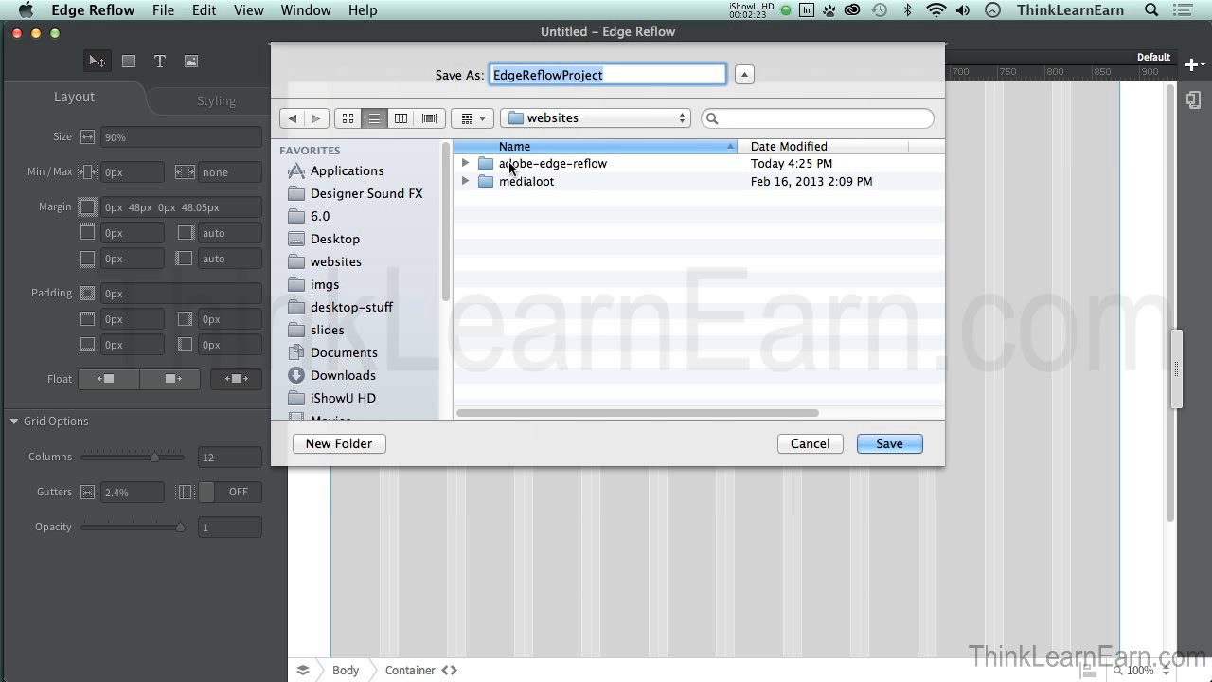
double_click(553, 167)
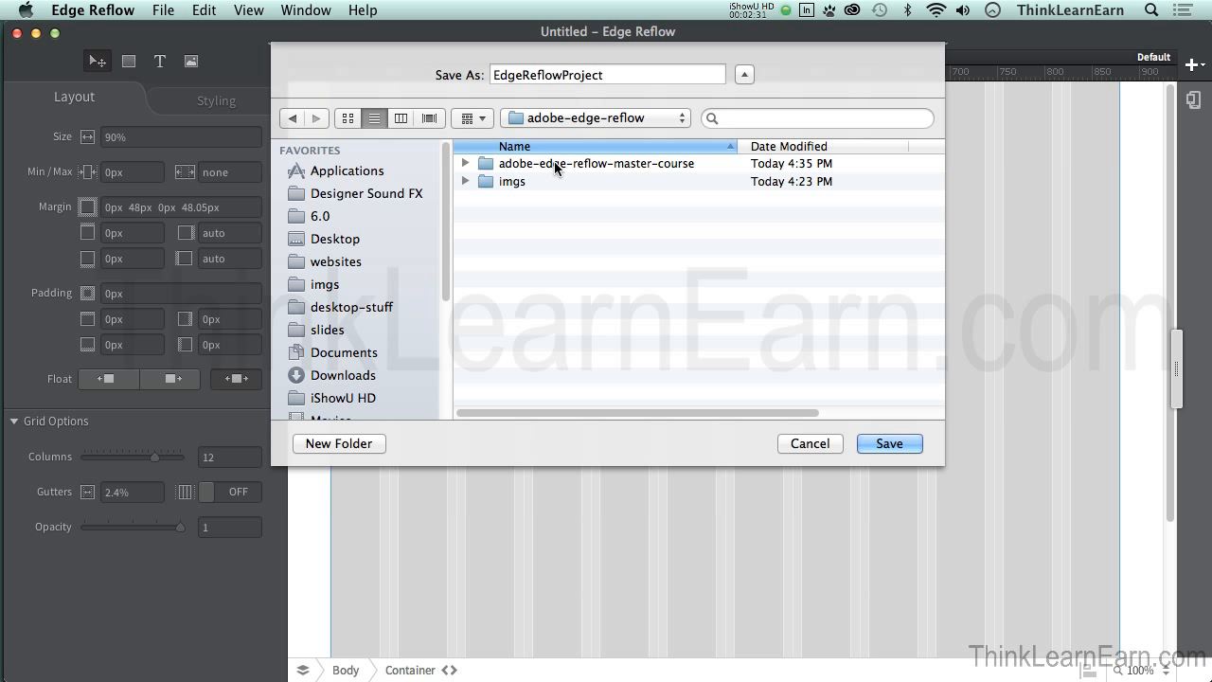
click(348, 444)
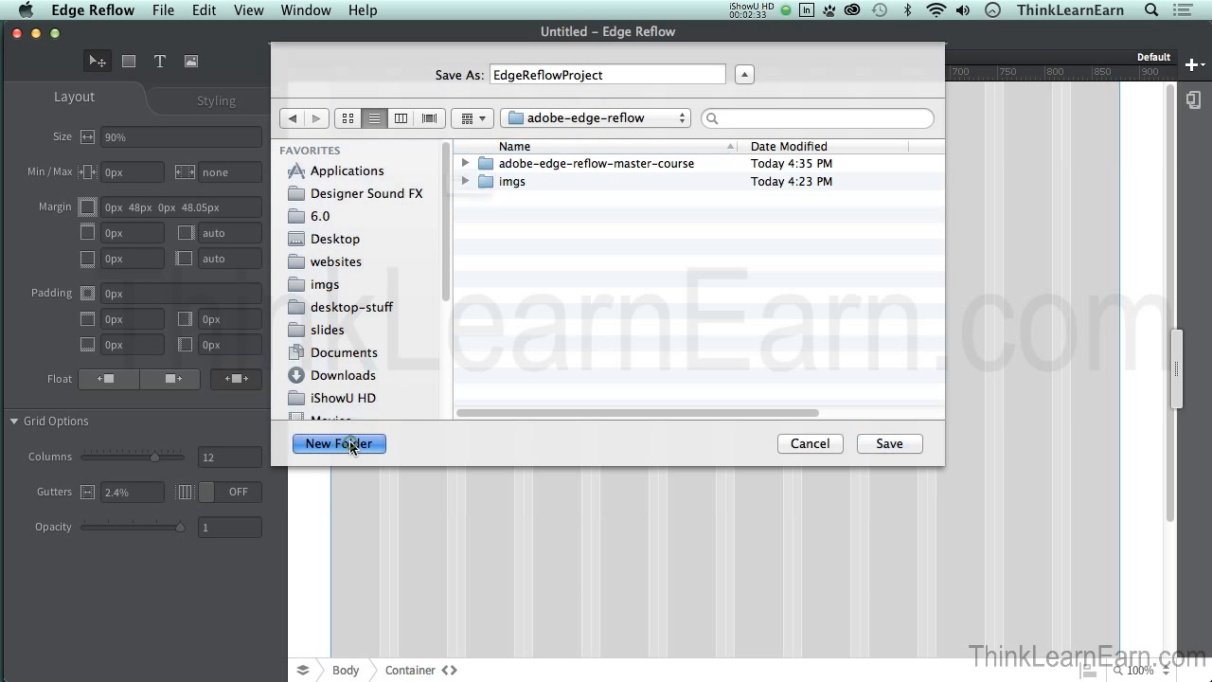
text(clinet-comp)
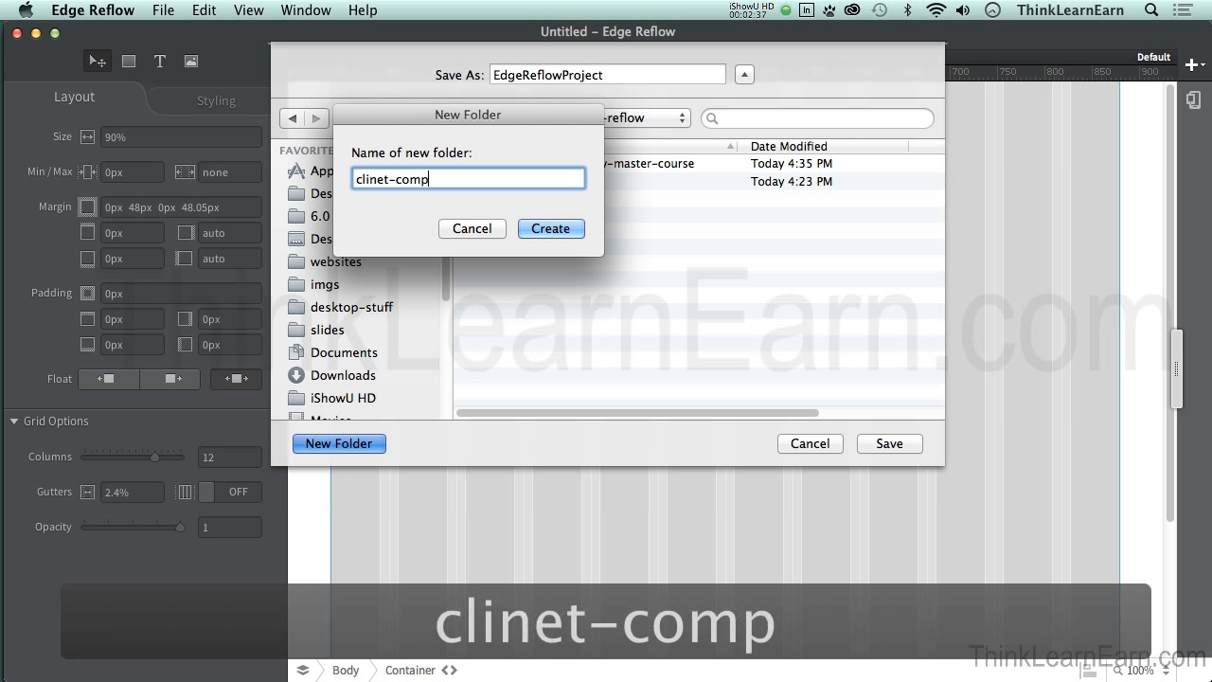
text(_v1)
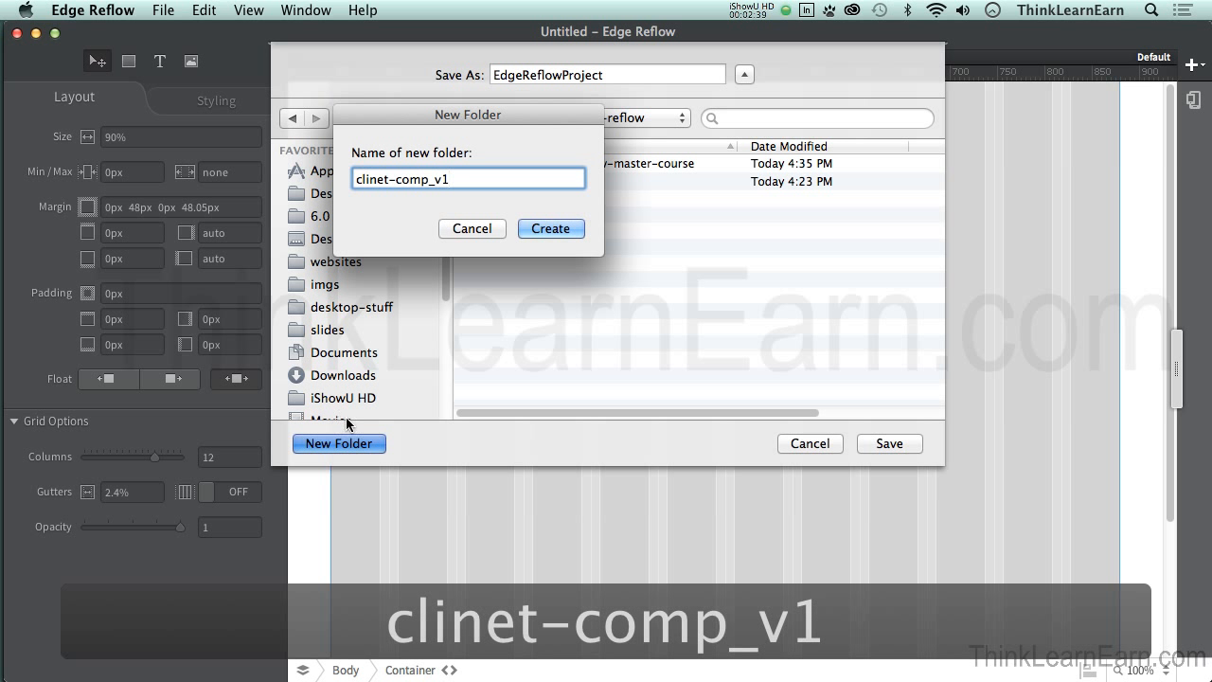
double_click(388, 179)
text(client)
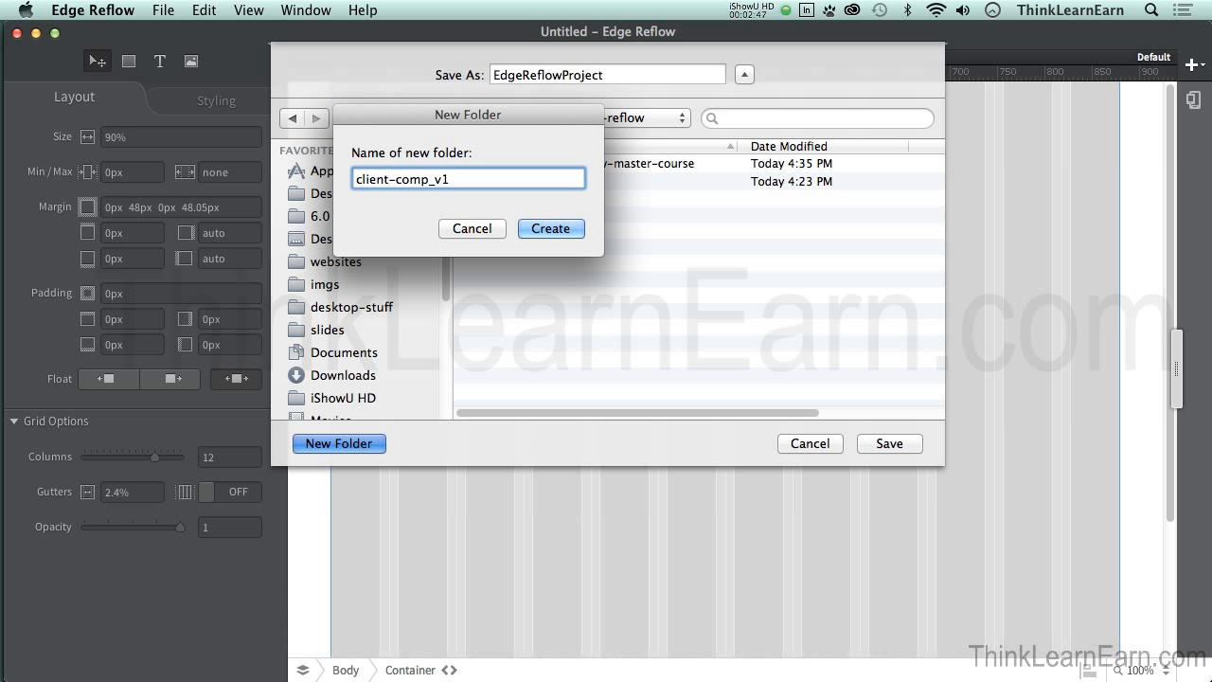
click(554, 237)
Step: Save the project under the name client_comp_v1 in the new folder
double_click(610, 73)
text(client_)
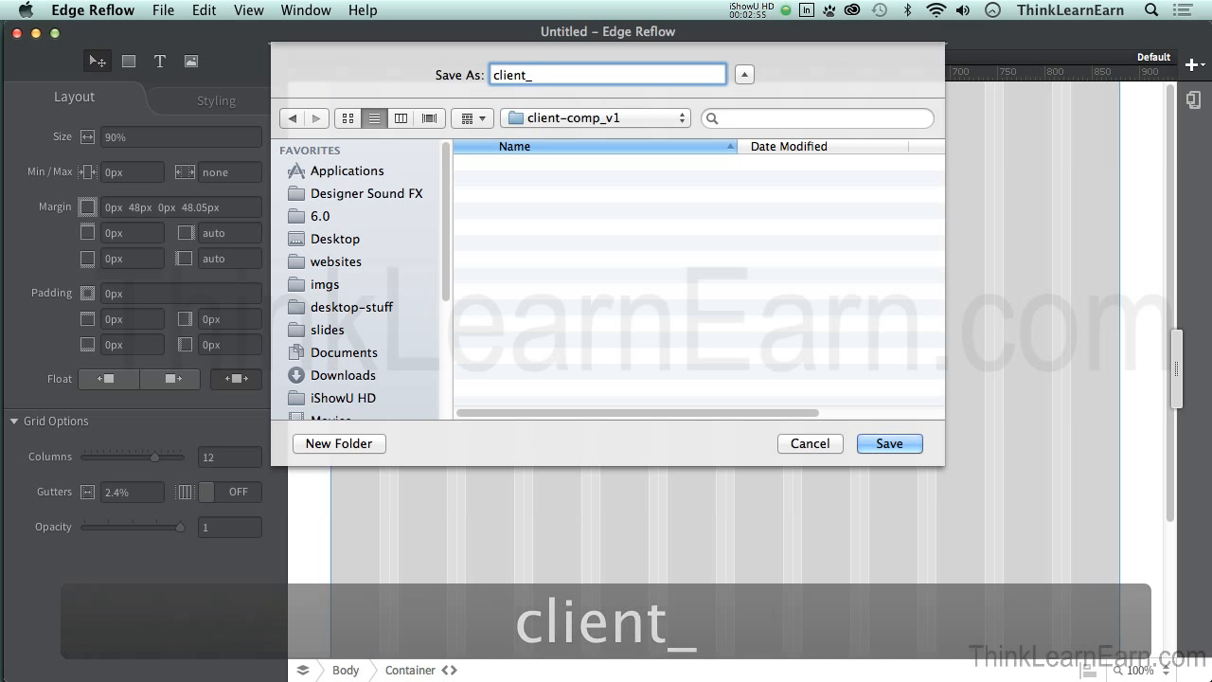
text(comp_v1)
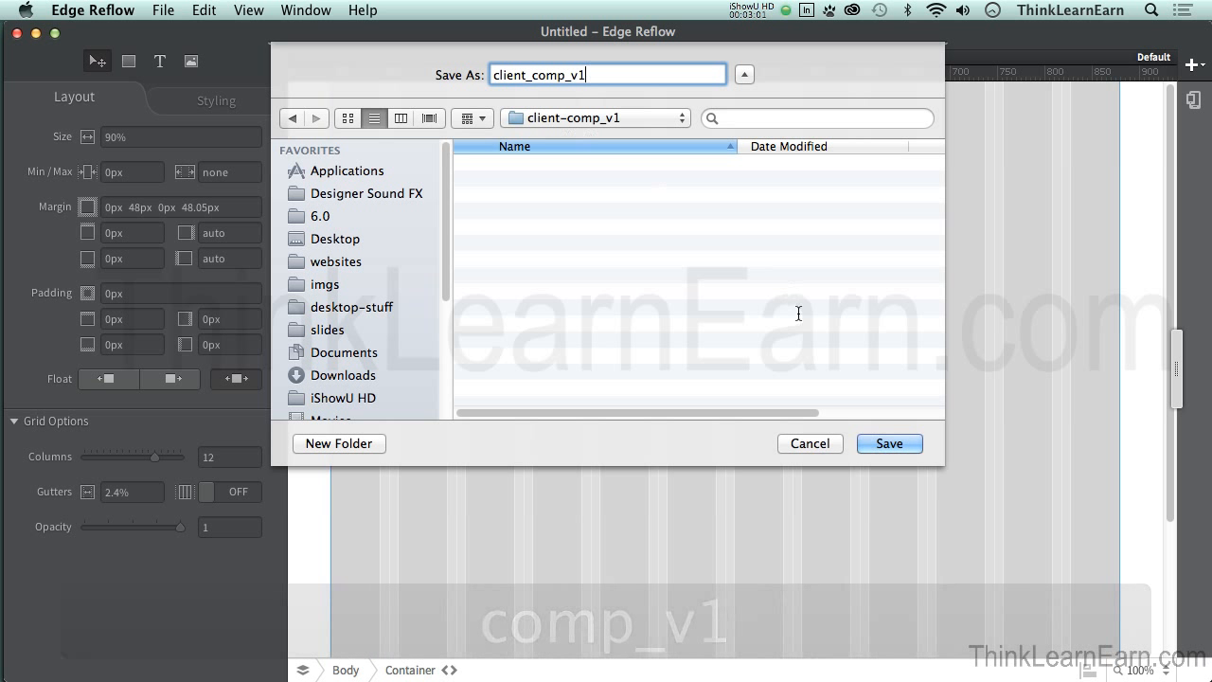
click(887, 444)
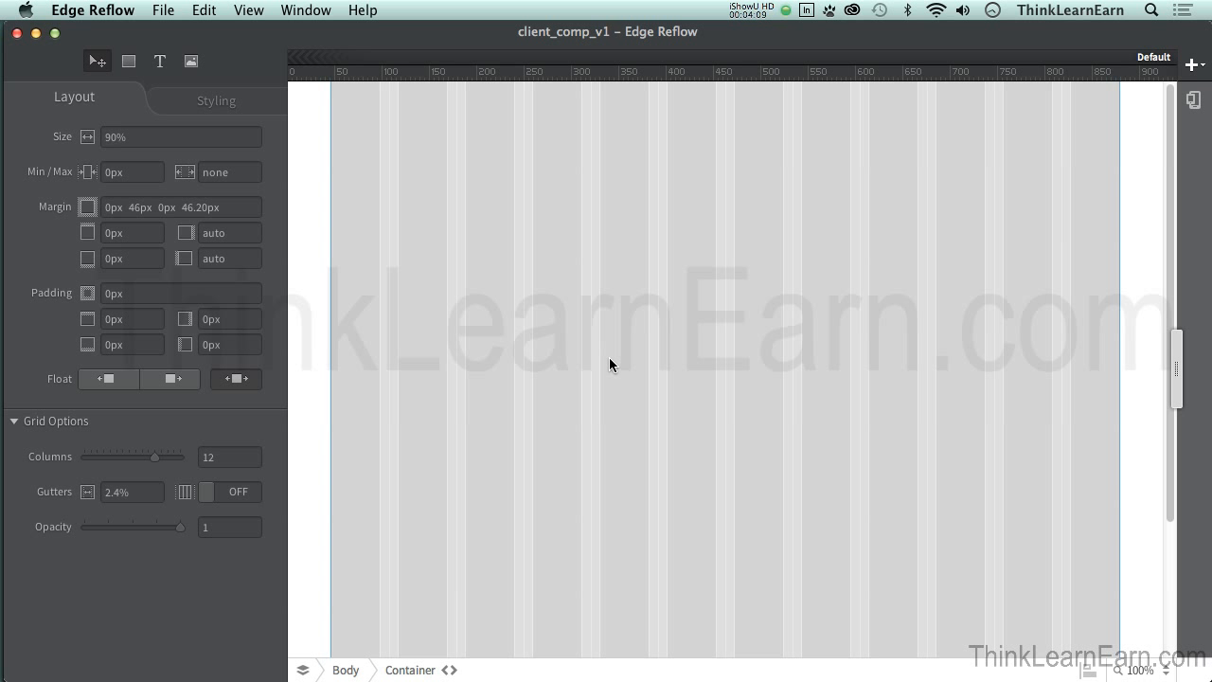
click(151, 8)
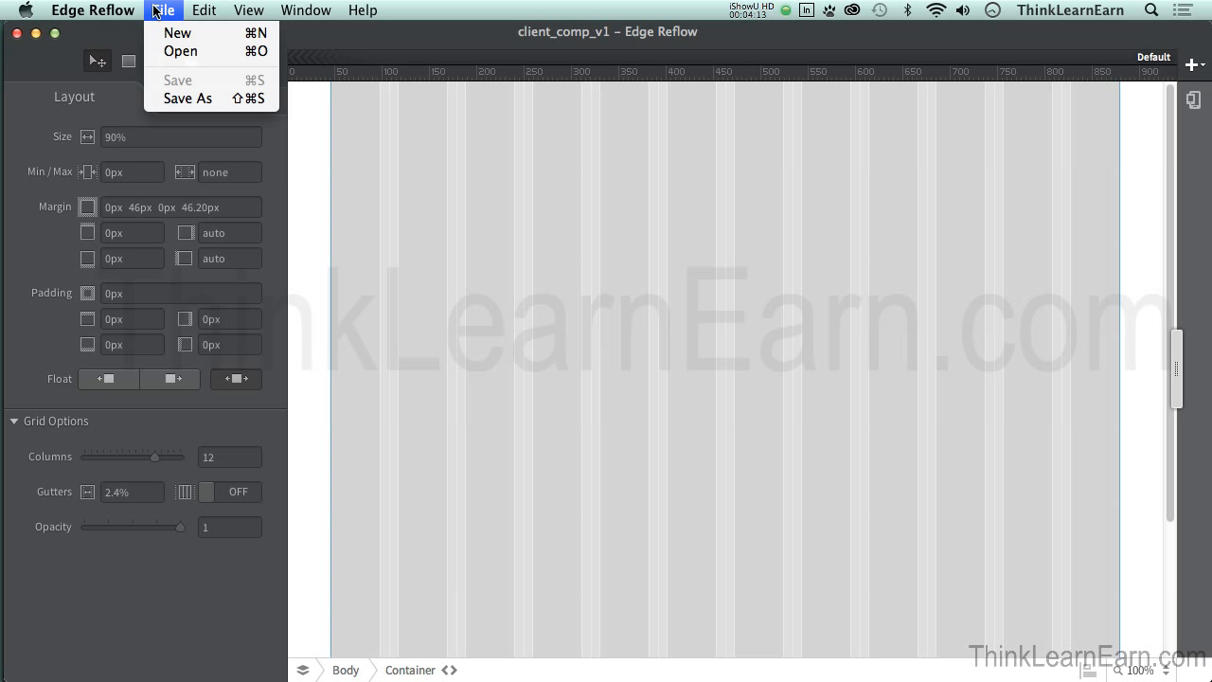
mouse_move(117, 10)
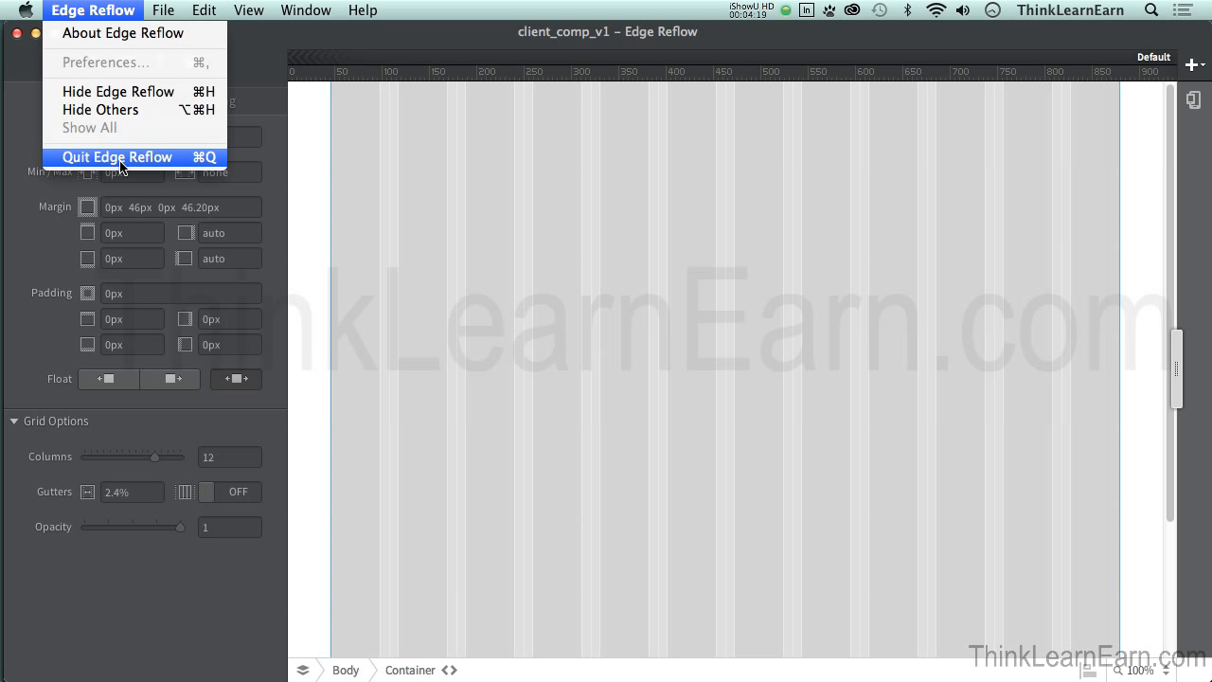
mouse_move(156, 8)
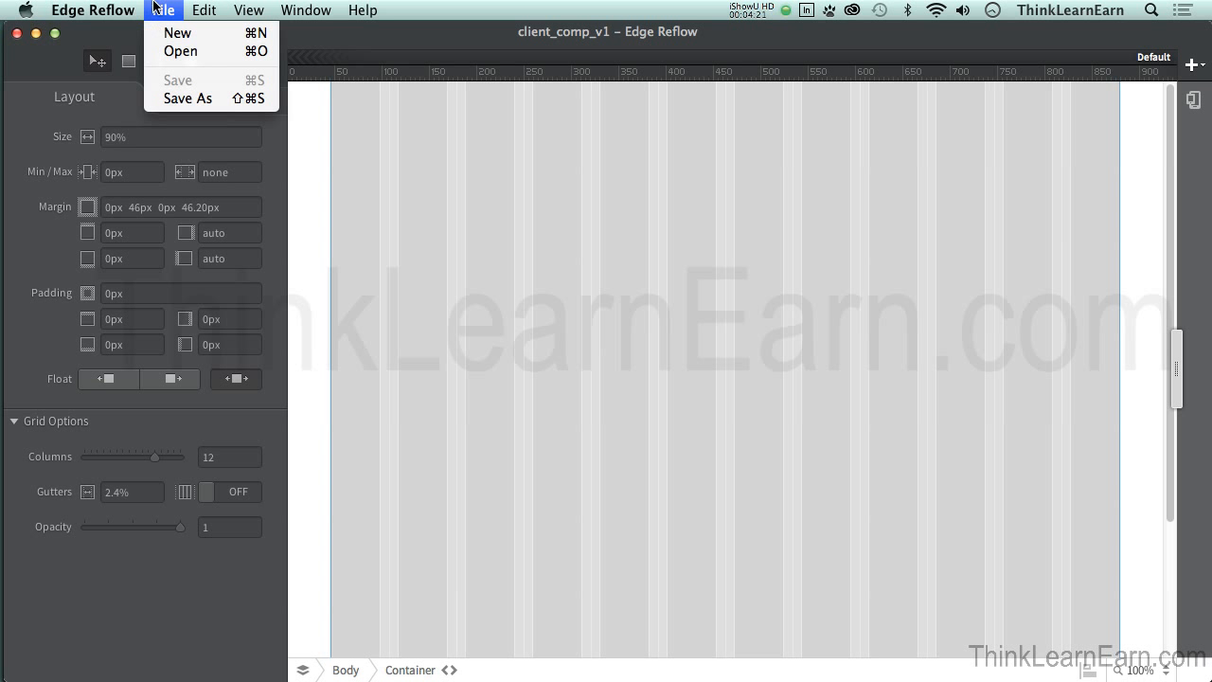
click(202, 7)
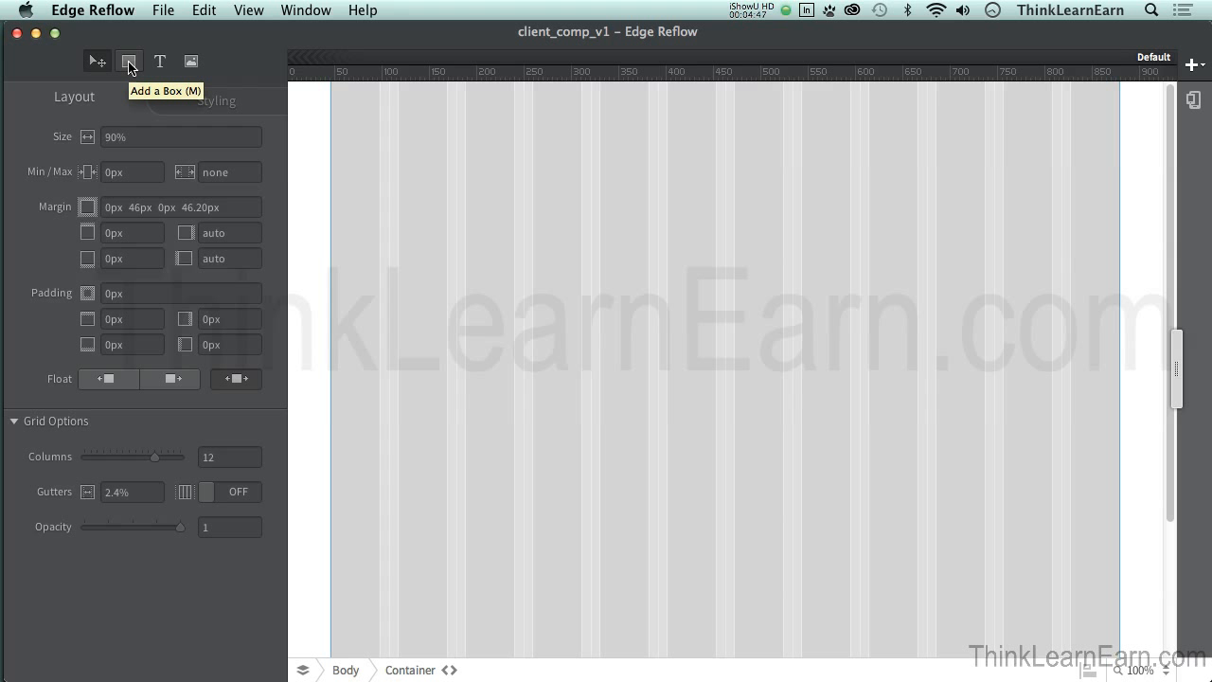
Step: Draw a box about 78% wide and 203 px high across the upper part of the container
key(m)
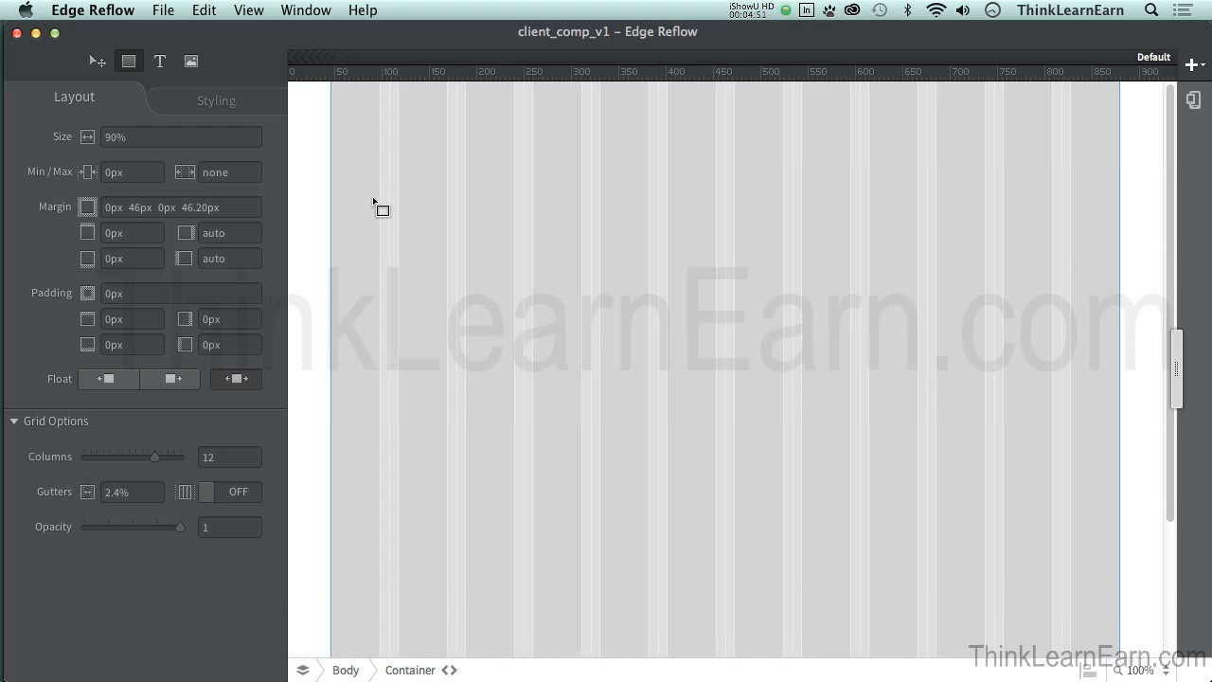
drag(360, 155, 980, 351)
click(344, 200)
click(426, 262)
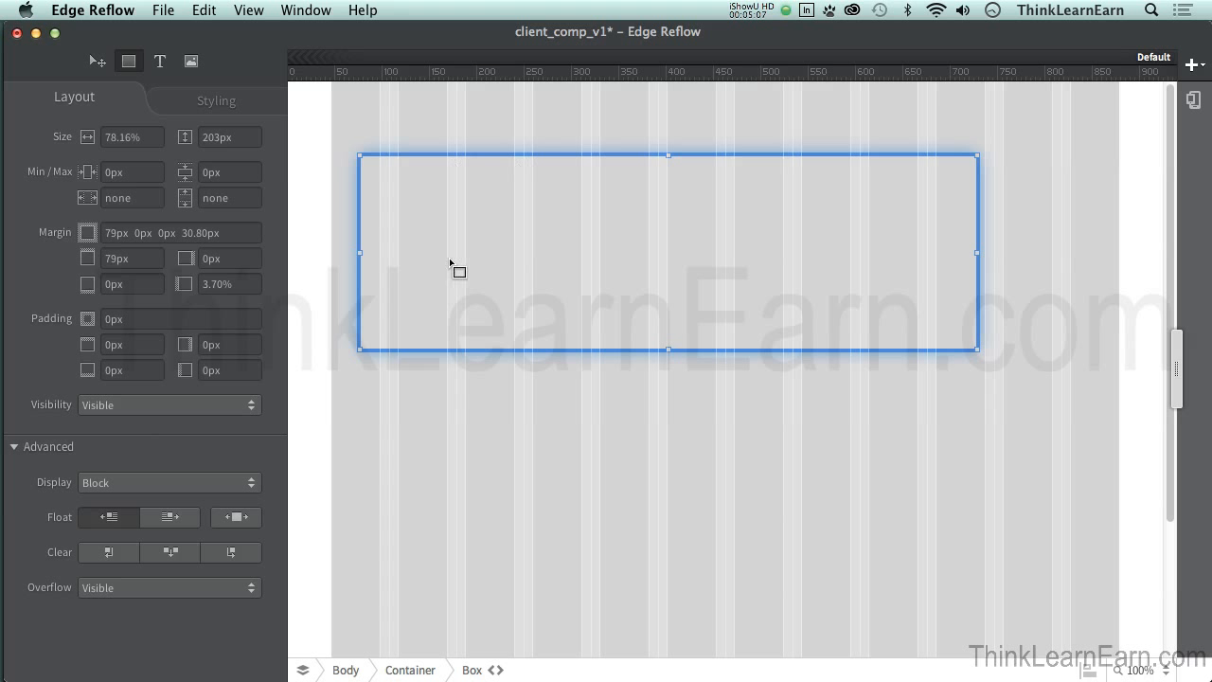
Step: Draw a small box about 29% wide and 33 px high inside the large box, and undo it
mouse_move(457, 209)
mouse_down()
mouse_move(588, 204)
mouse_move(635, 240)
mouse_up()
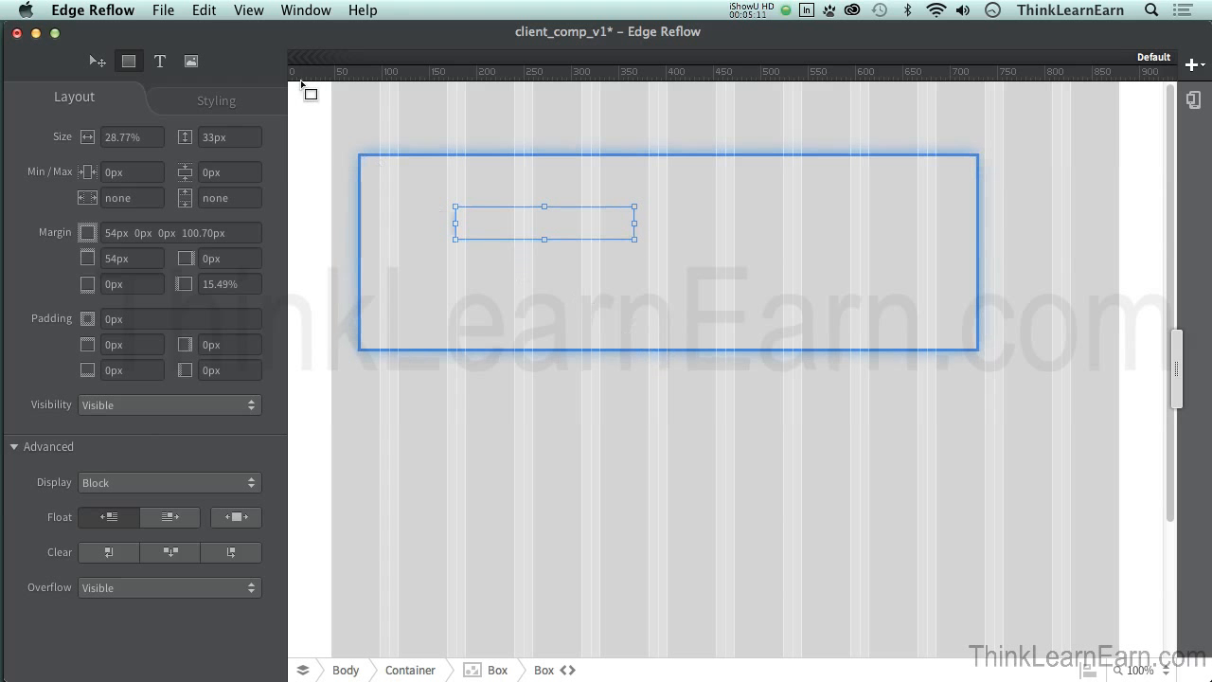
click(205, 9)
click(219, 34)
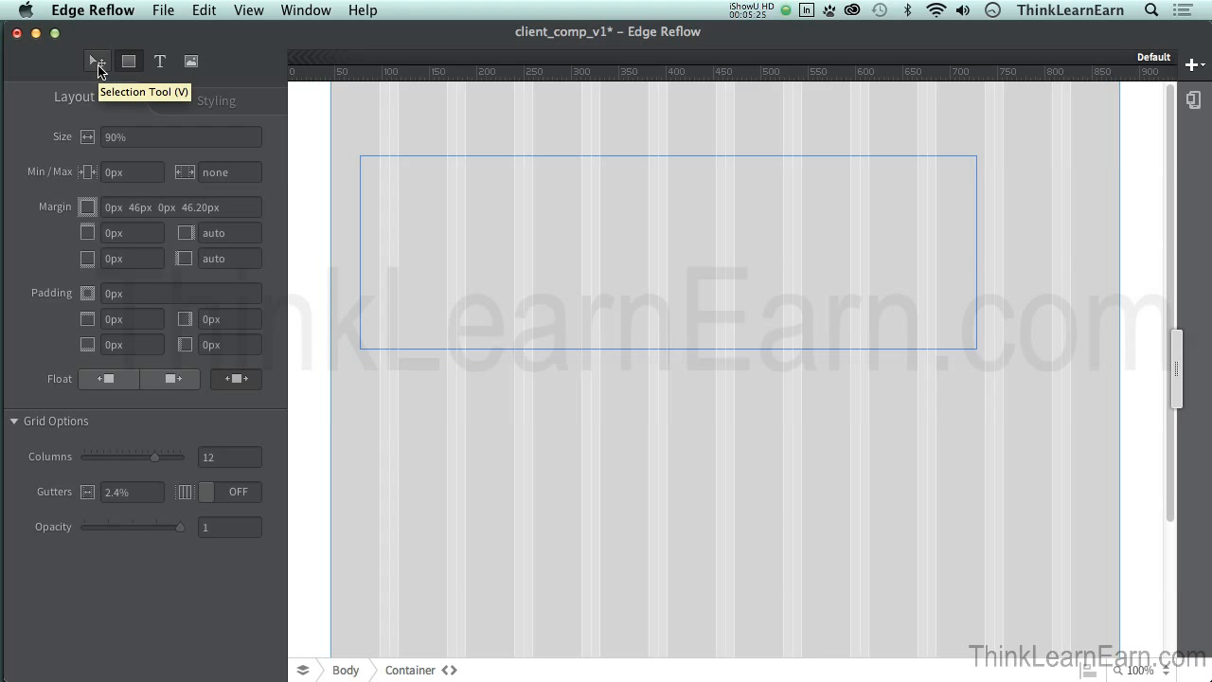
Step: Move the large box to a top margin of about 69 px and a left margin of about 11%
click(511, 241)
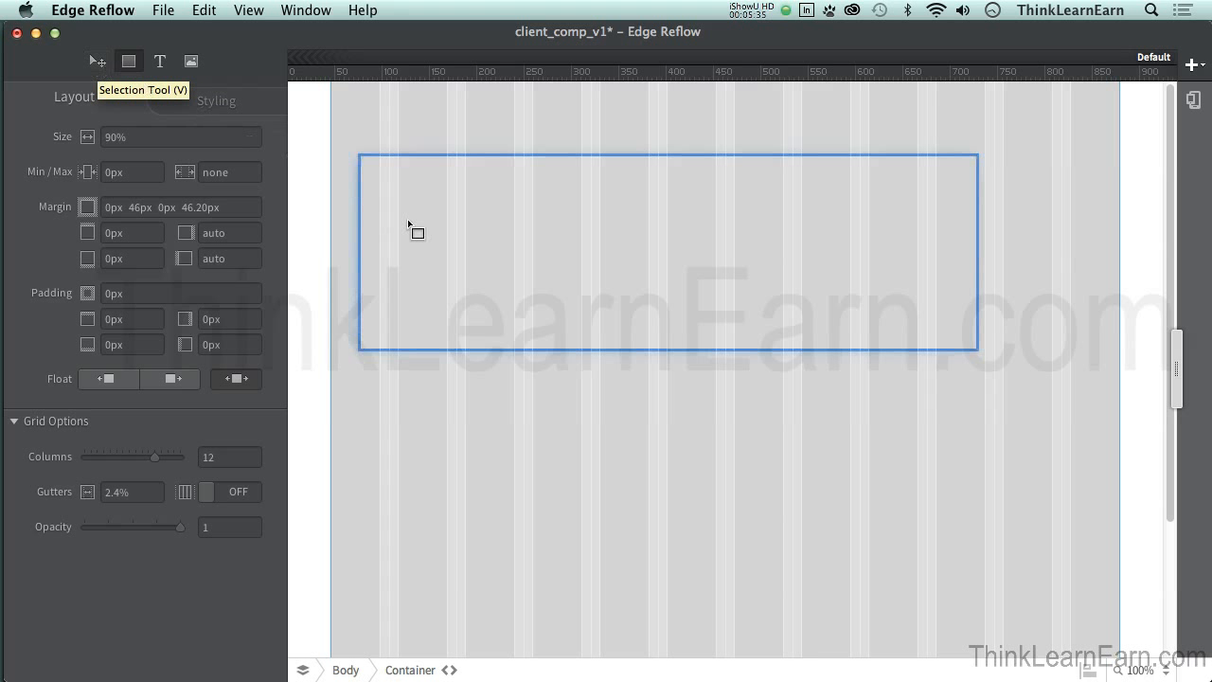
drag(442, 241, 490, 228)
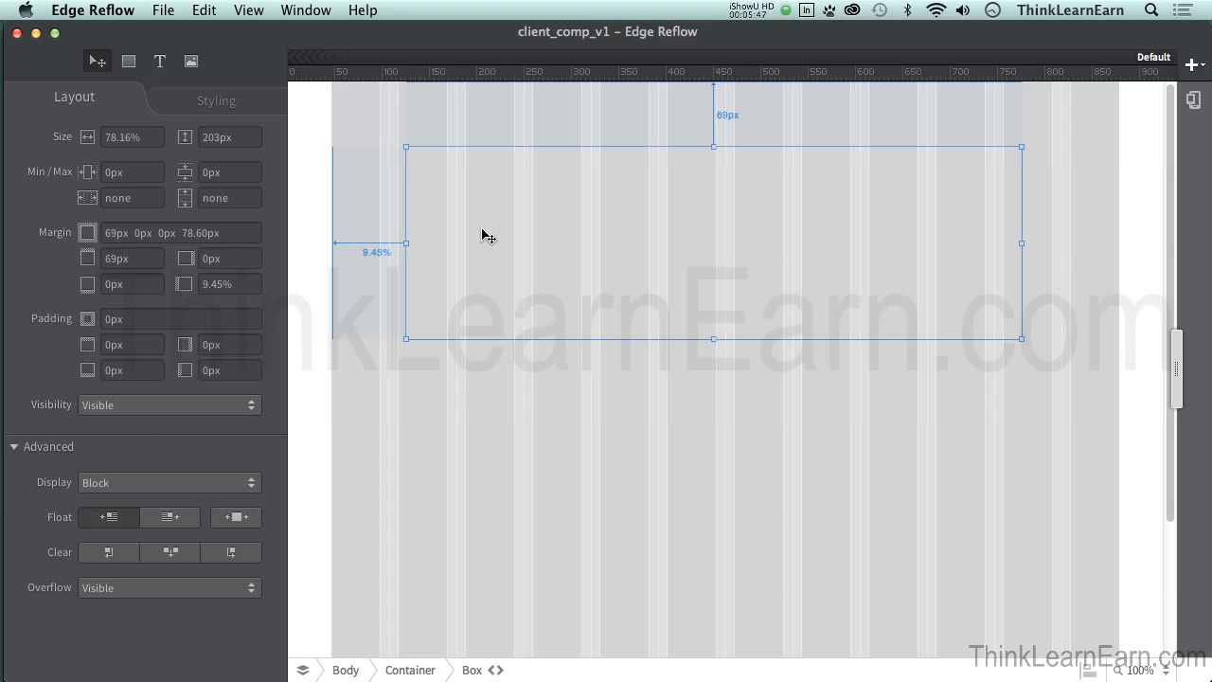
drag(482, 234, 492, 238)
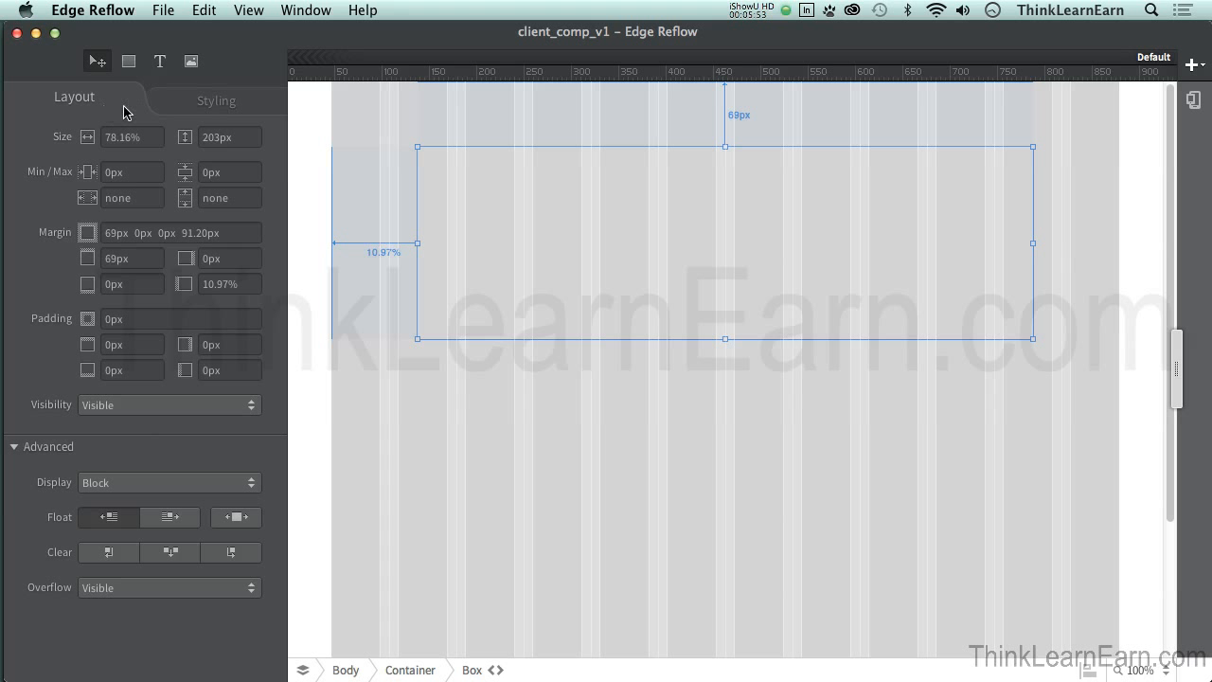
Step: Fill the box's background with red, rgb(221, 27, 27), and save the project
click(197, 98)
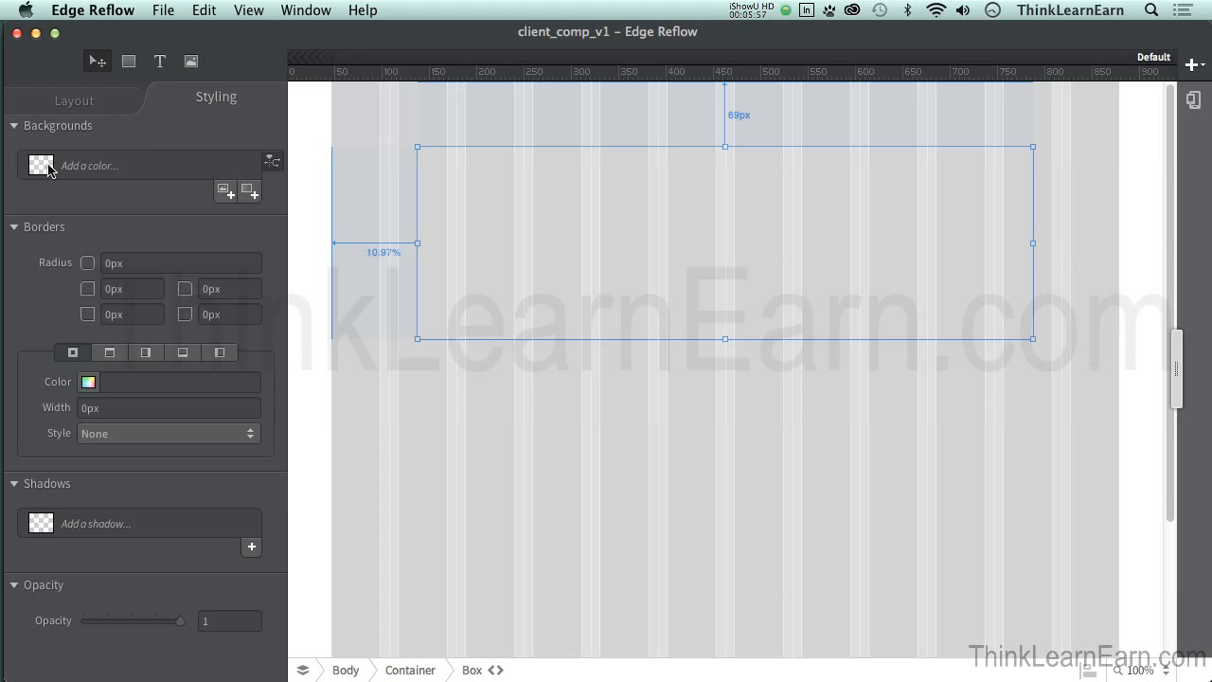
click(50, 168)
click(192, 258)
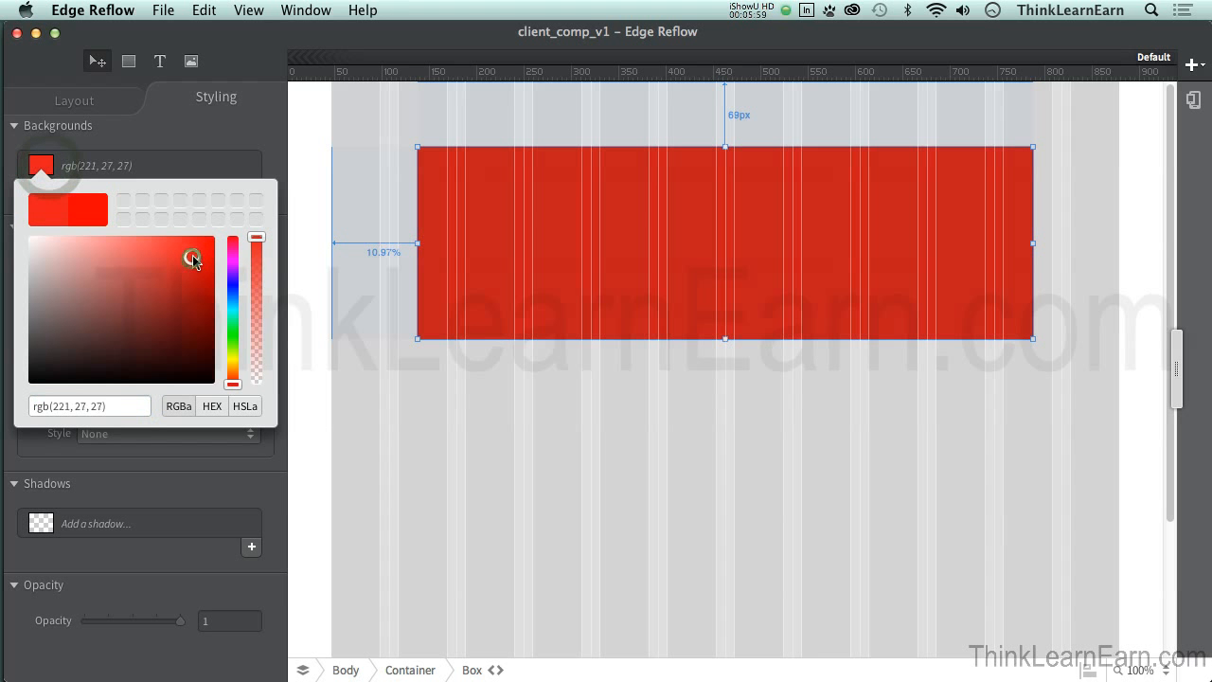
click(317, 178)
click(326, 176)
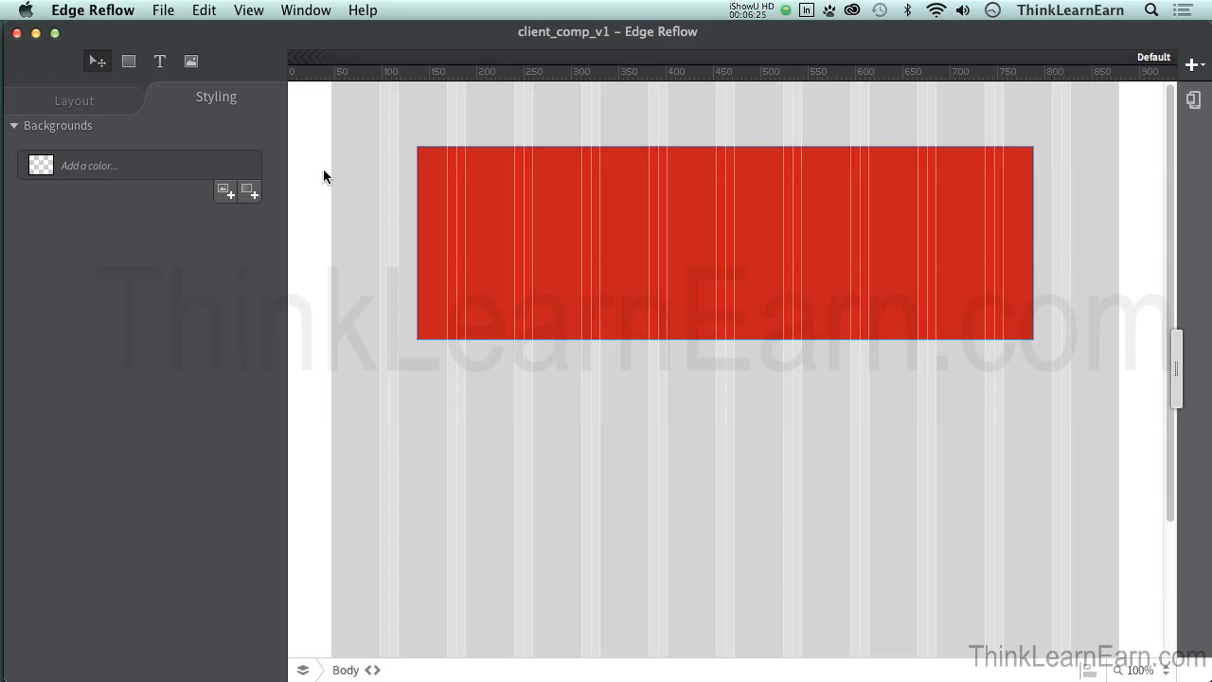
key(super+s)
Step: Add a media query breakpoint and set it to 320 px
click(643, 259)
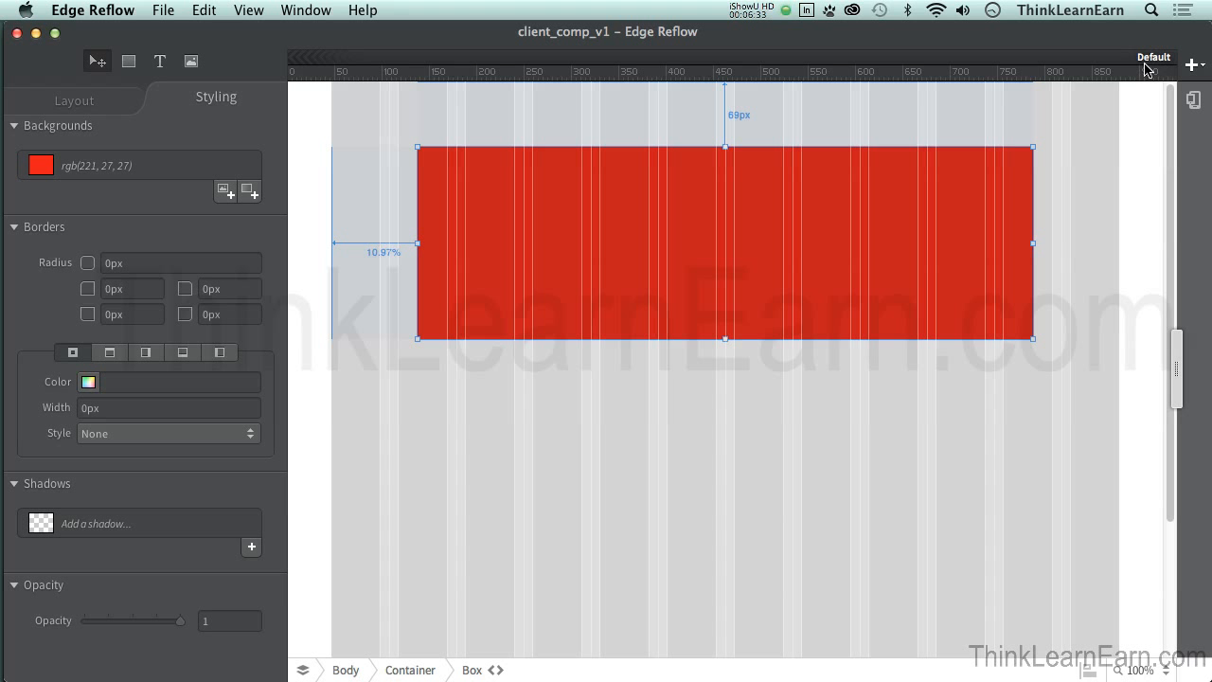
click(1192, 65)
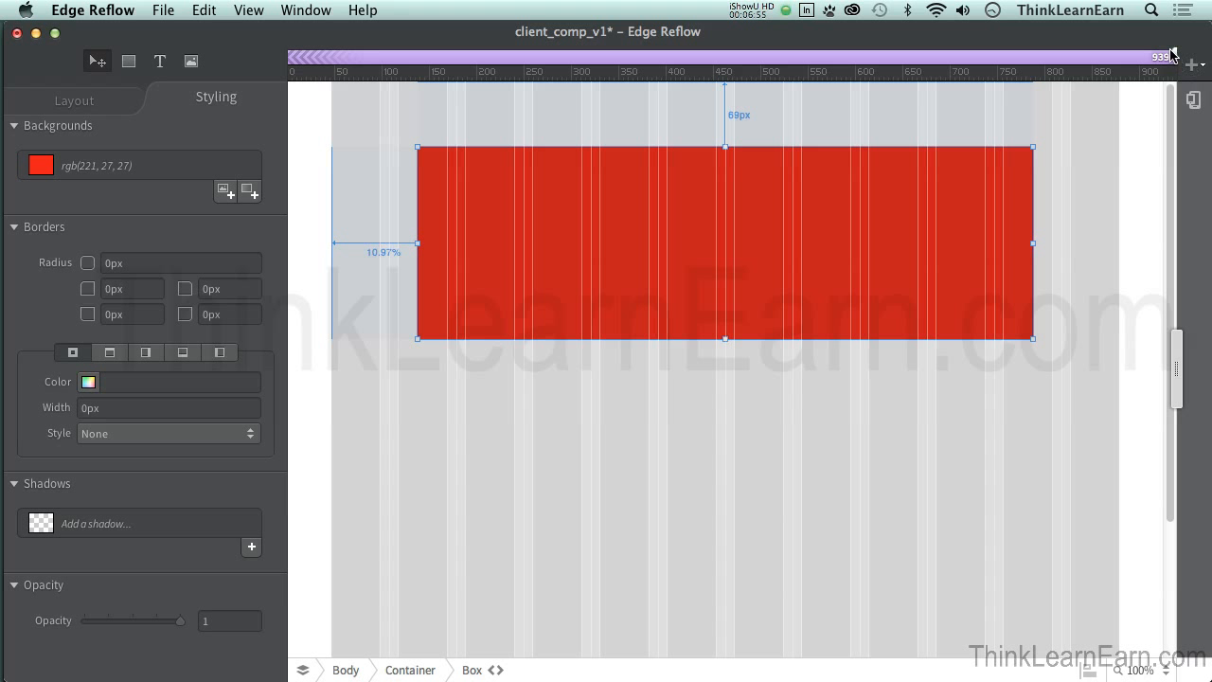
drag(1175, 59, 592, 54)
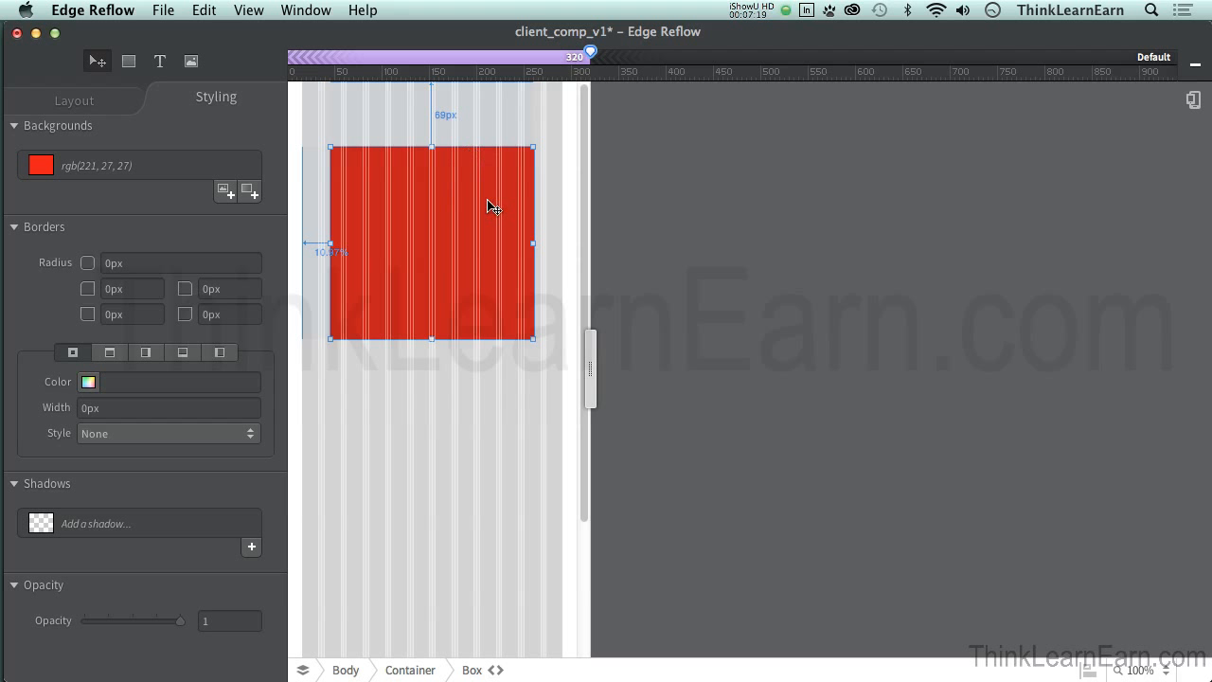
Step: At the 320 px breakpoint, stretch the red box to 100% width with a 0% left margin
click(552, 162)
click(473, 181)
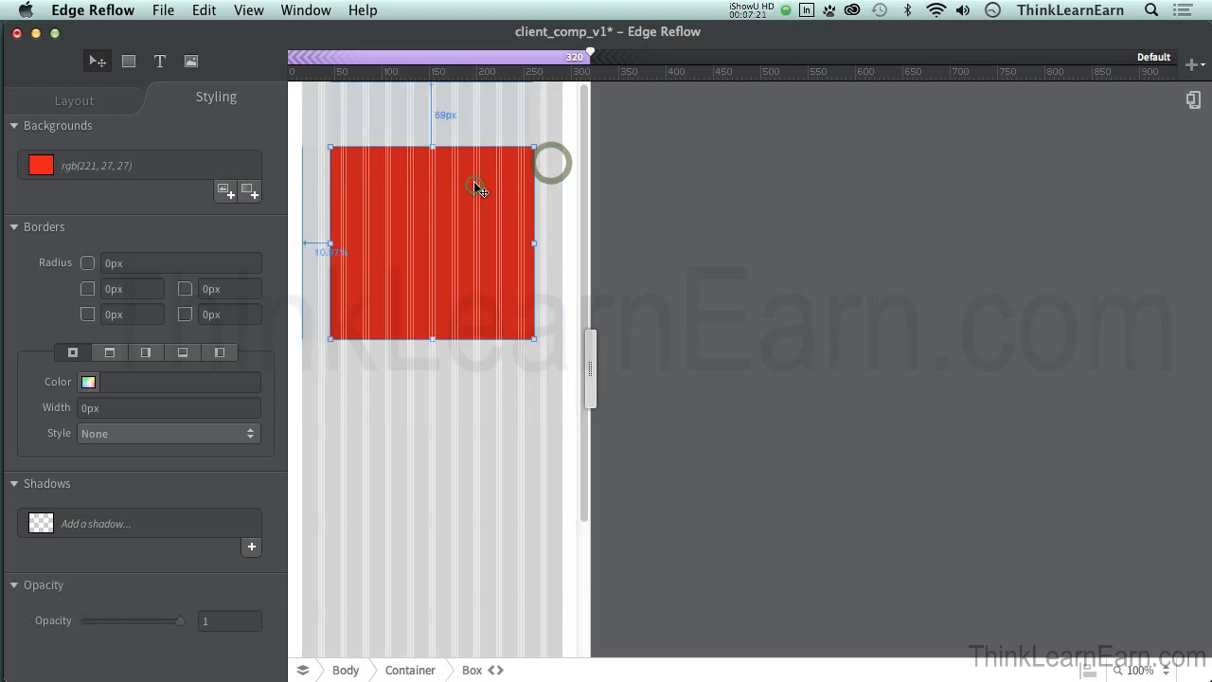
click(87, 98)
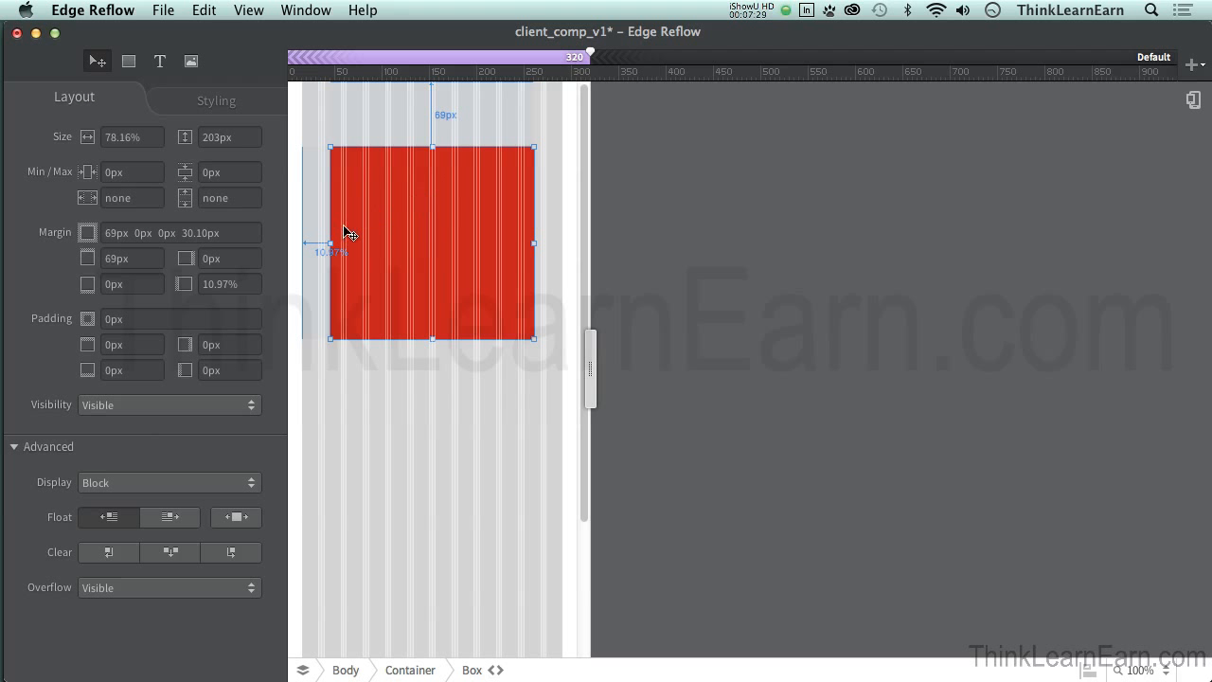
drag(334, 245, 301, 244)
drag(534, 244, 567, 242)
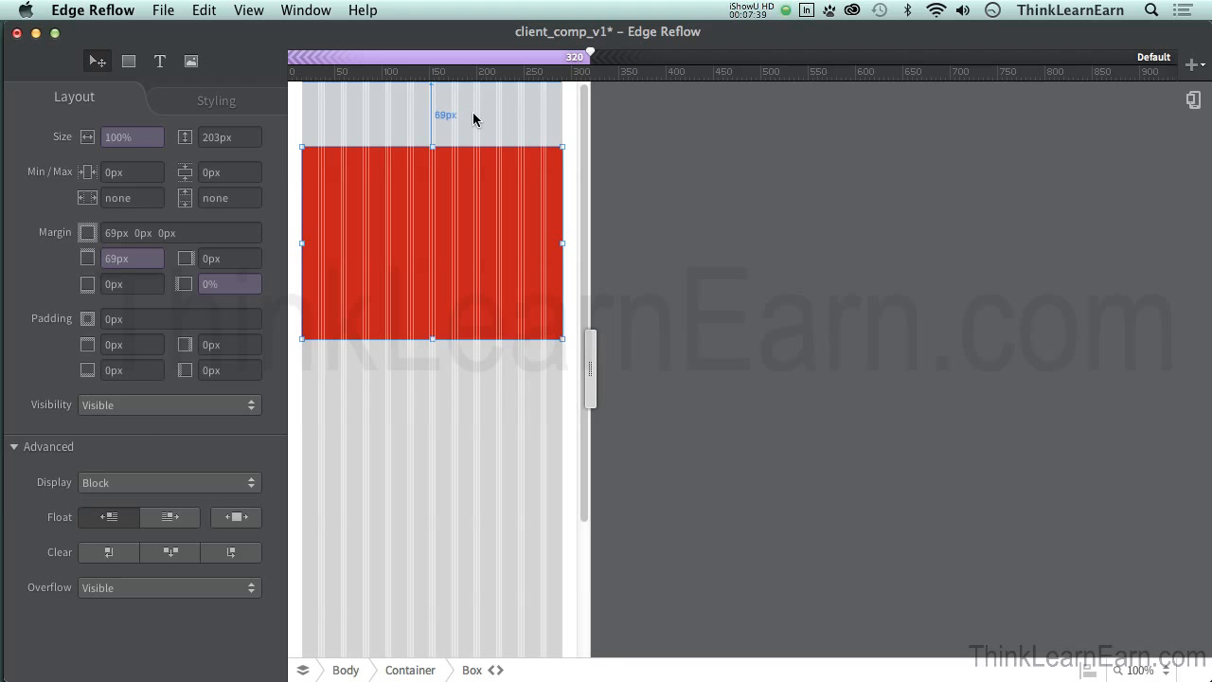
Step: From the default layout, add a second breakpoint at 768 px and save the project
click(734, 63)
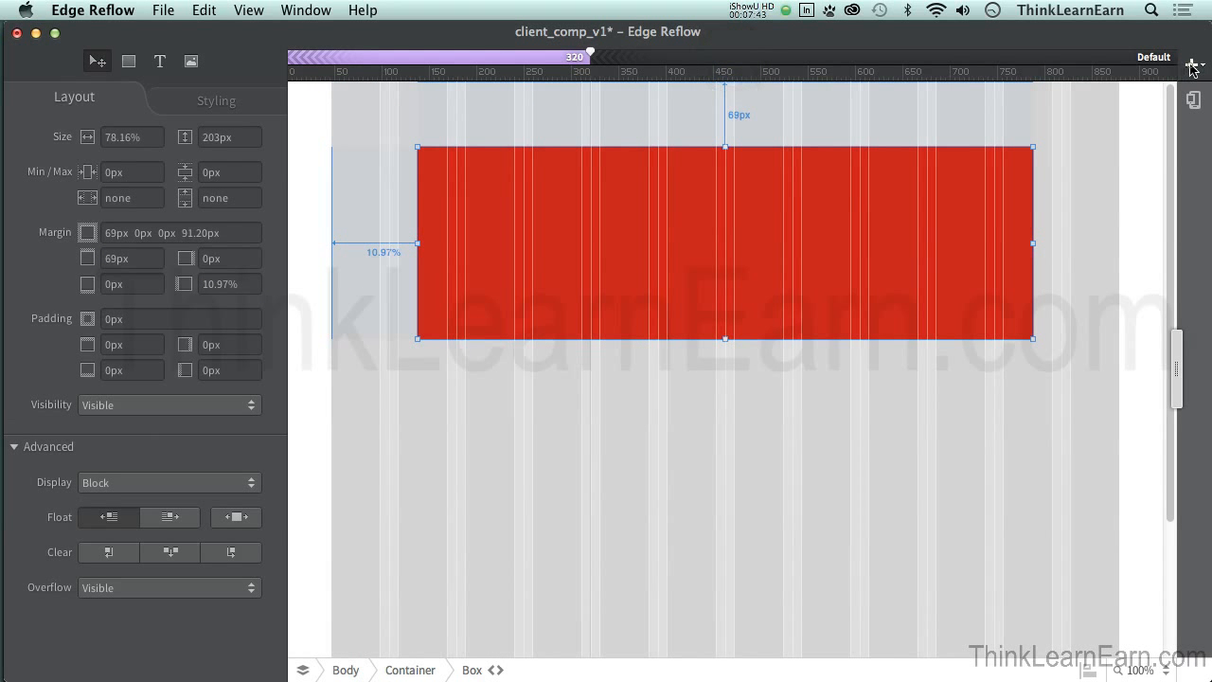
click(1192, 65)
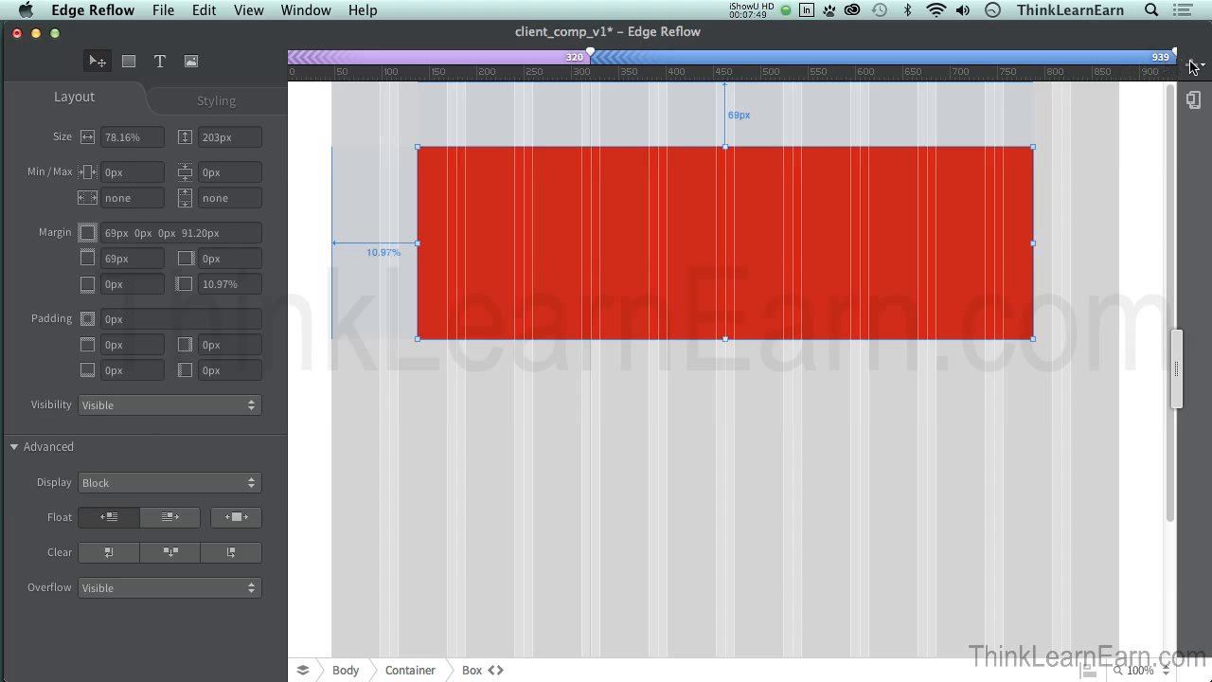
drag(1178, 53, 1018, 64)
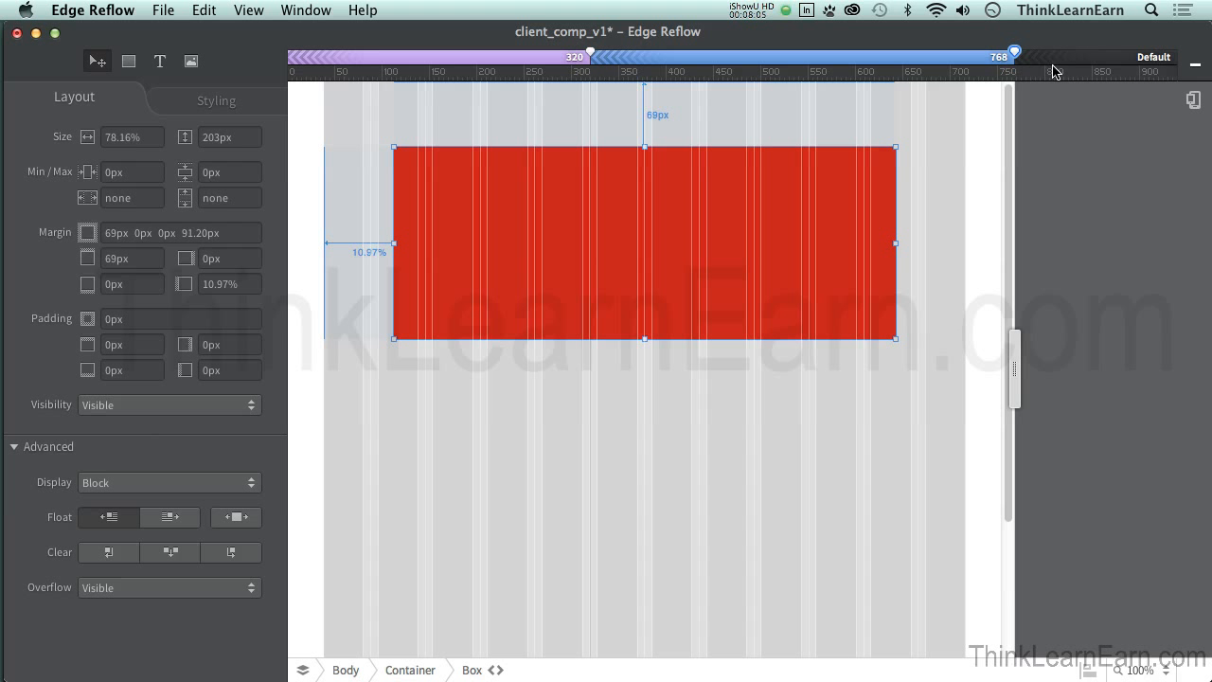
key(super+s)
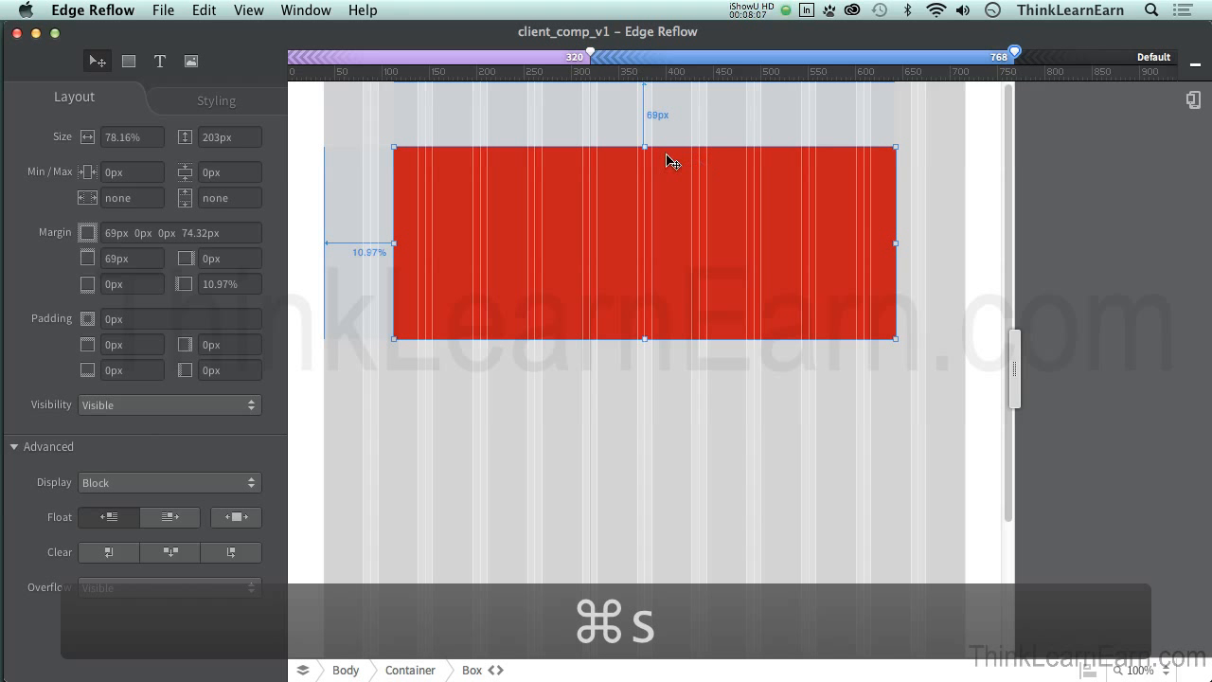
Step: At the 768 px breakpoint, fill the box's background with blue, rgb(27, 72, 221), and save the project
click(674, 131)
click(705, 192)
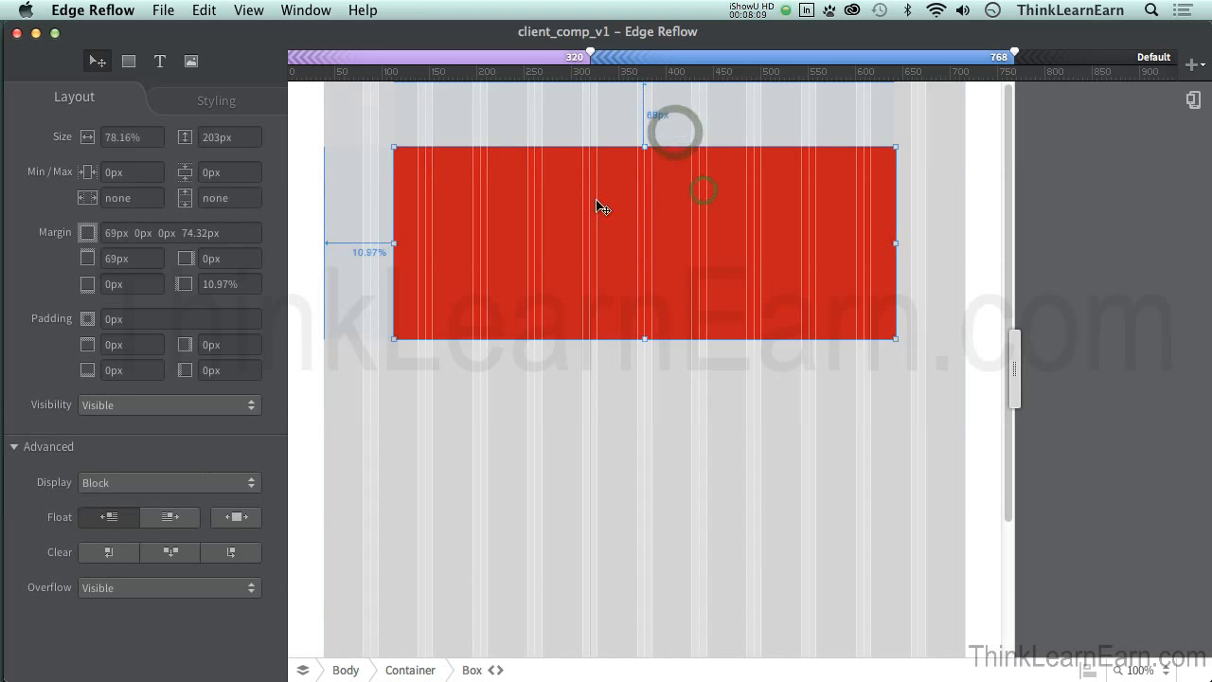
click(216, 102)
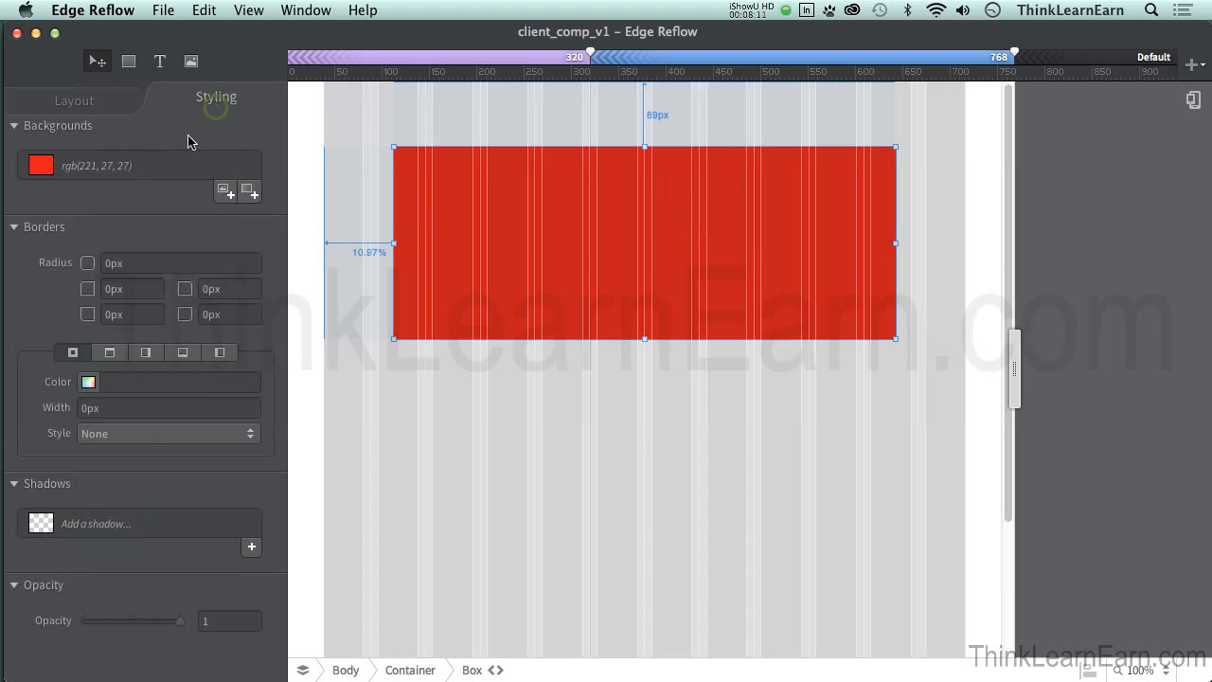
click(100, 167)
click(233, 281)
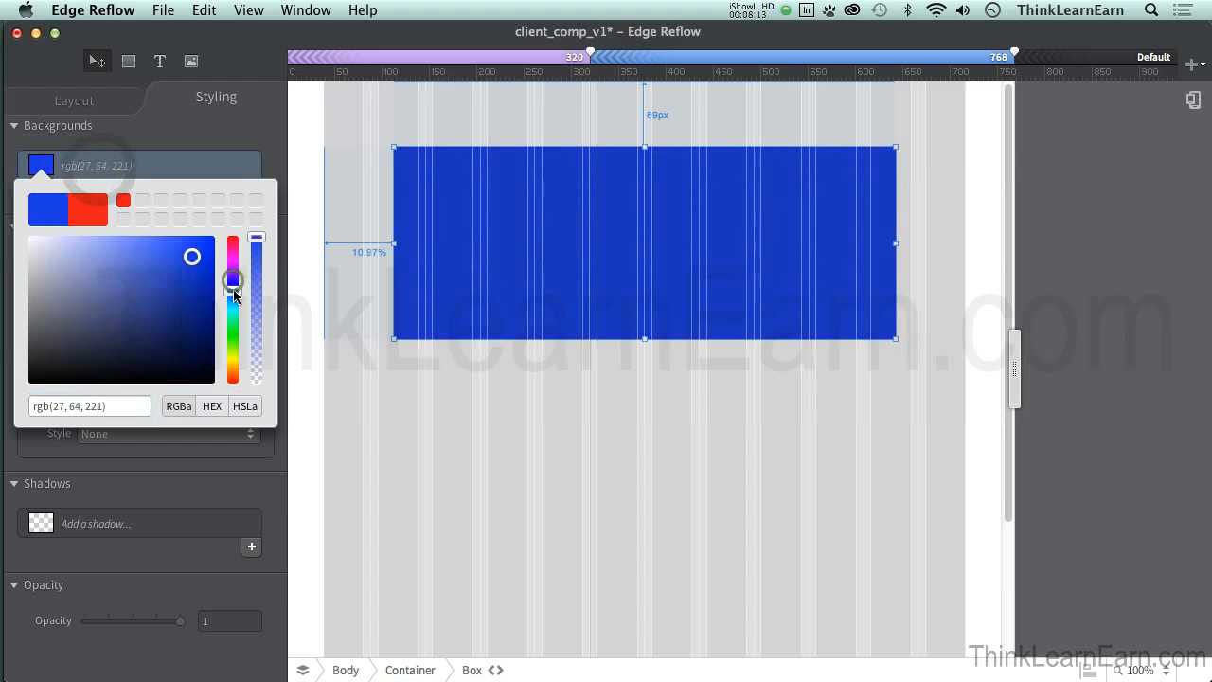
click(348, 189)
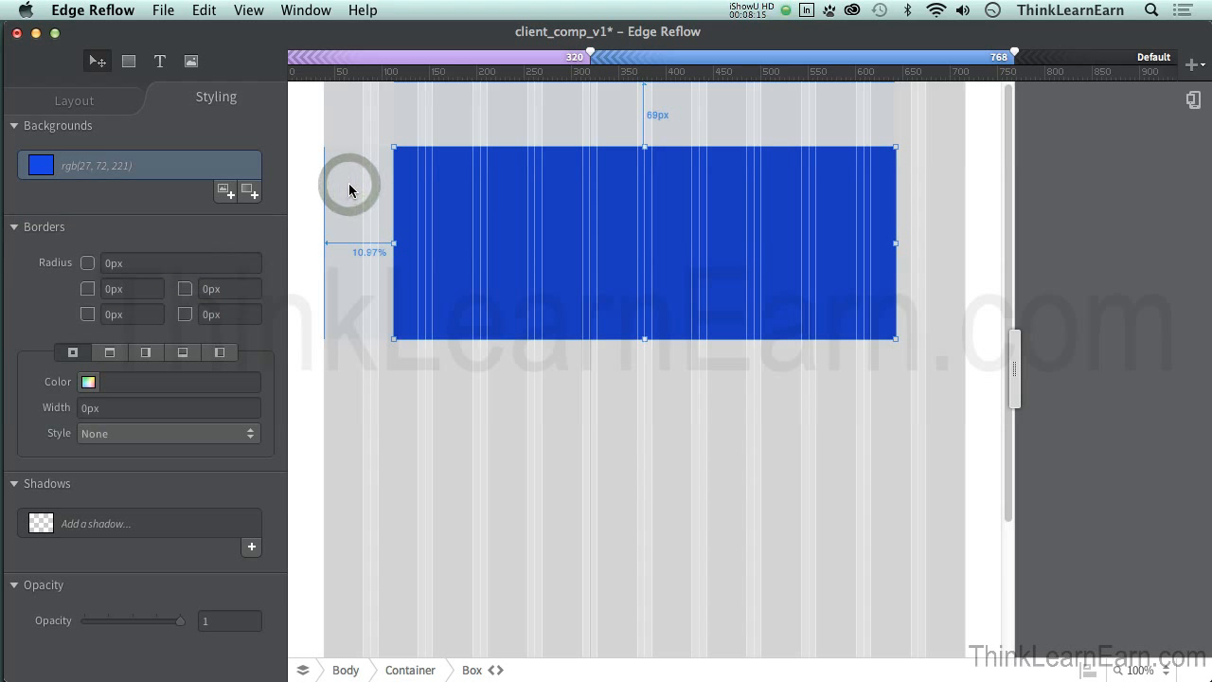
key(super+s)
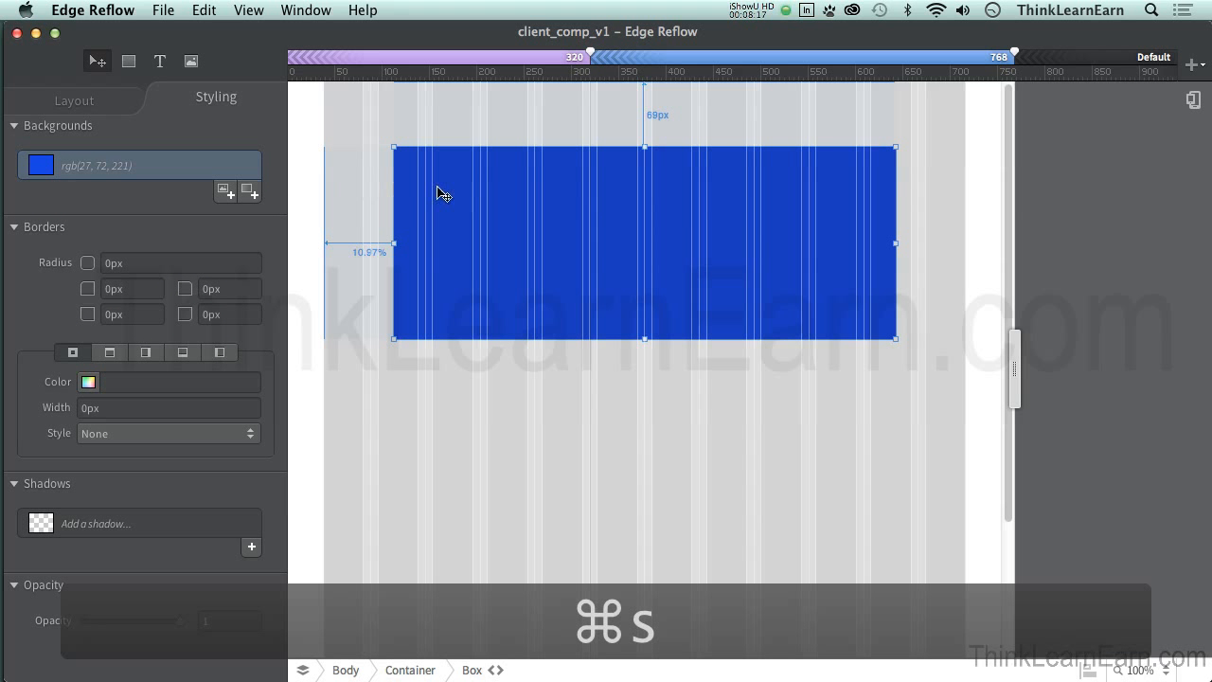
Step: Save the project from the default layout and preview it in Chrome
click(1074, 60)
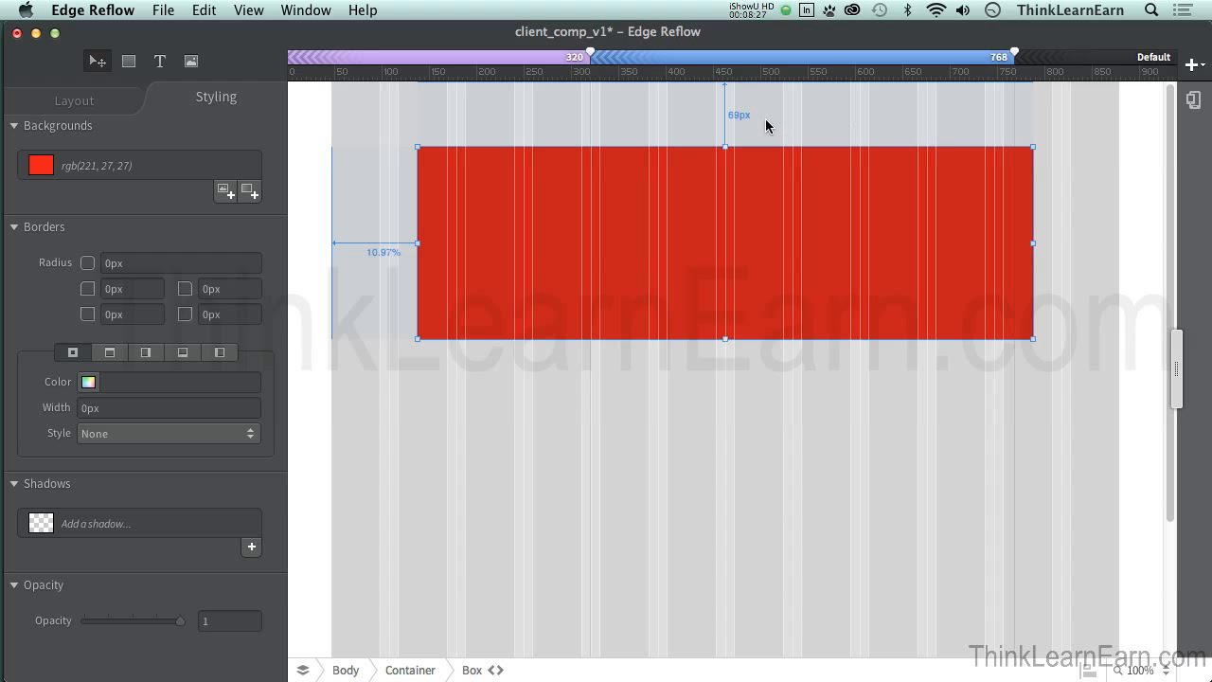
key(super+s)
click(255, 10)
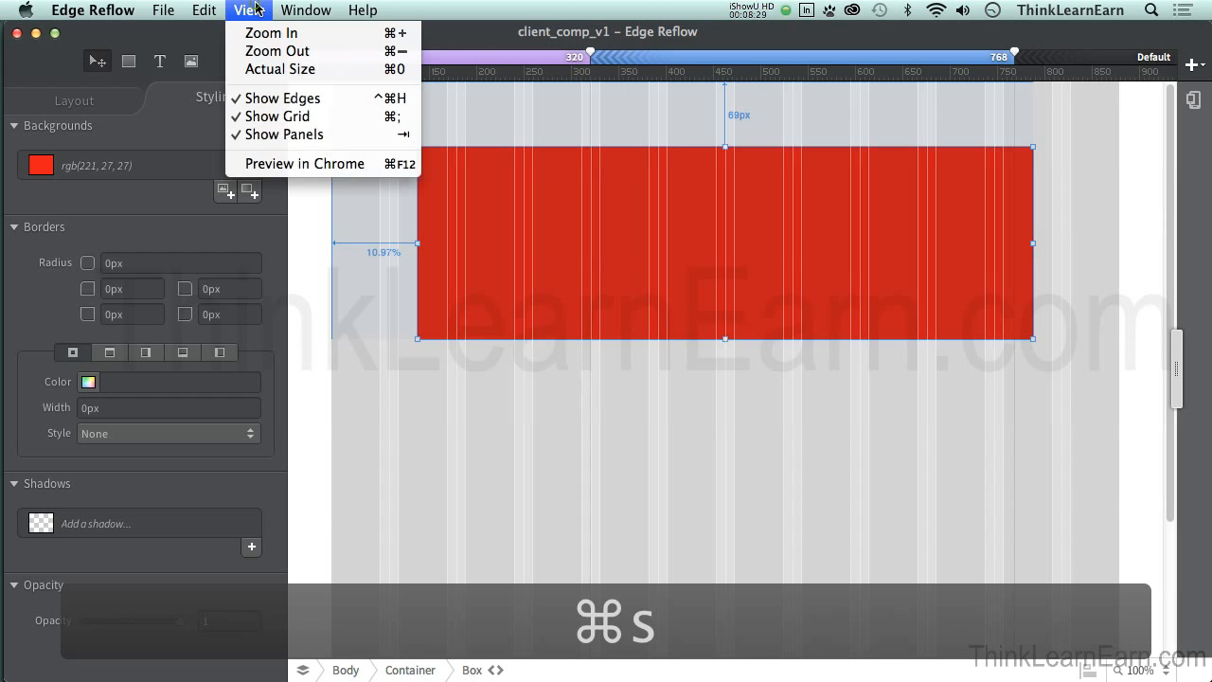
click(307, 163)
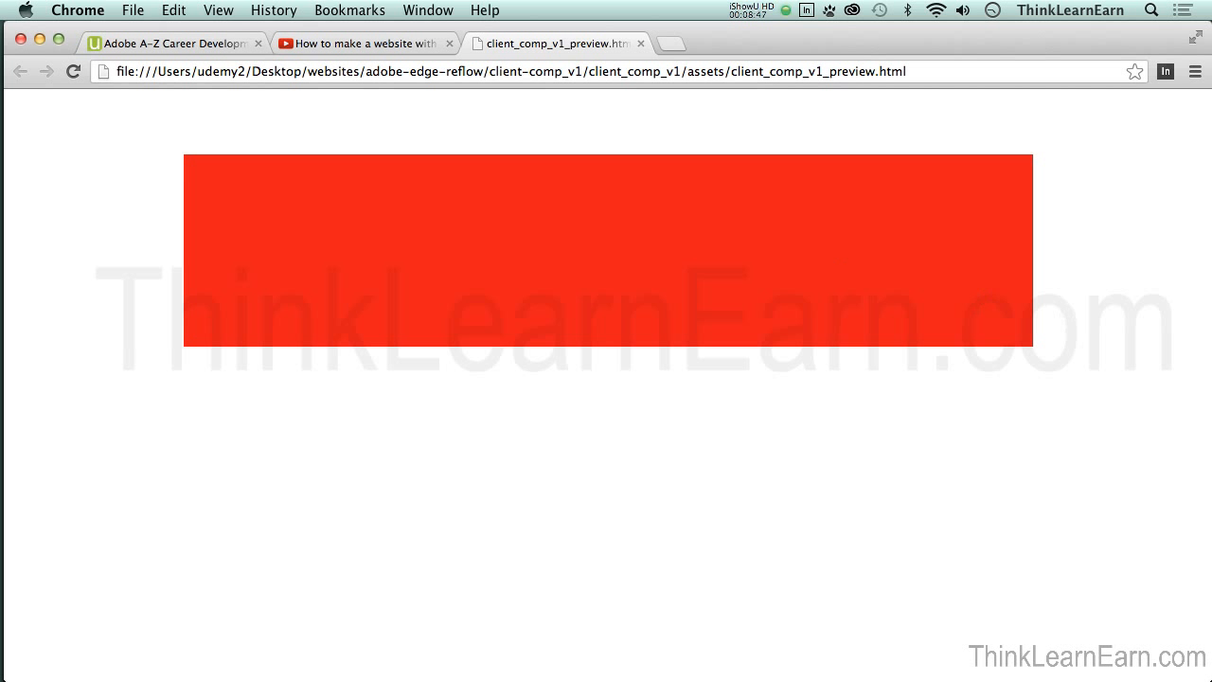
Step: Narrow and widen the Chrome window to examine how the box responds, and switch back to Edge Reflow
drag(1208, 358, 379, 289)
drag(430, 306, 158, 255)
drag(241, 261, 1208, 337)
click(846, 381)
key(super+Tab)
click(764, 79)
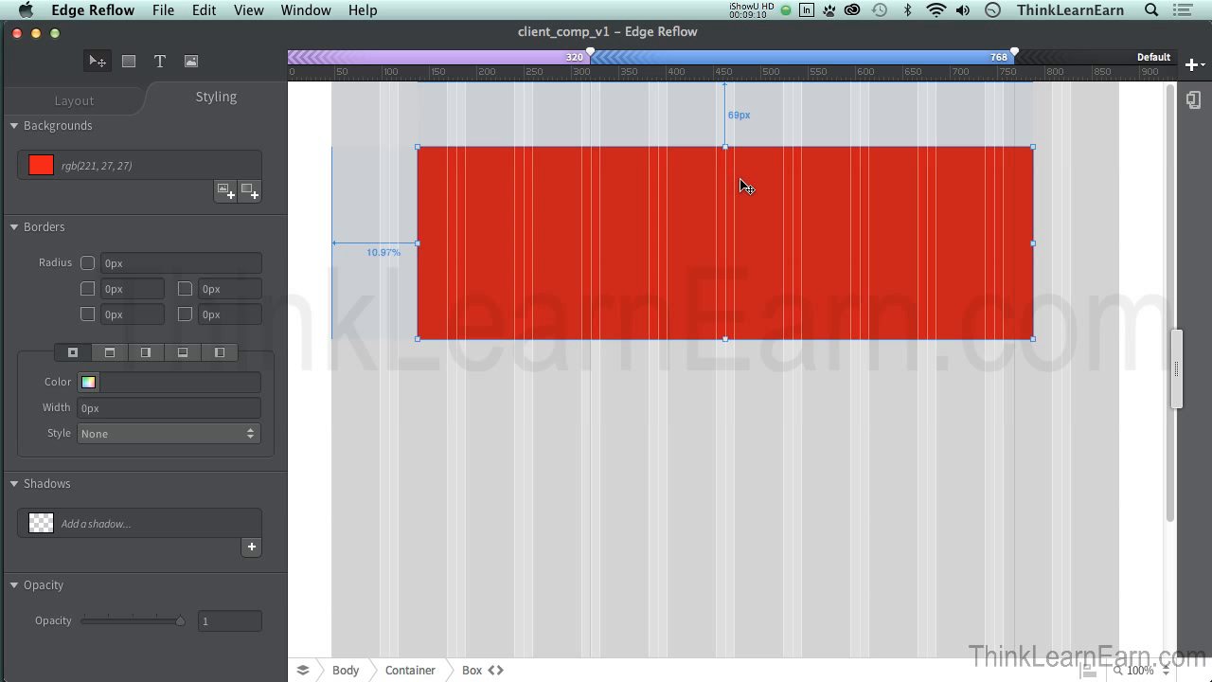
Step: At the 320 px breakpoint, reduce the box's height to about 118 px
click(505, 64)
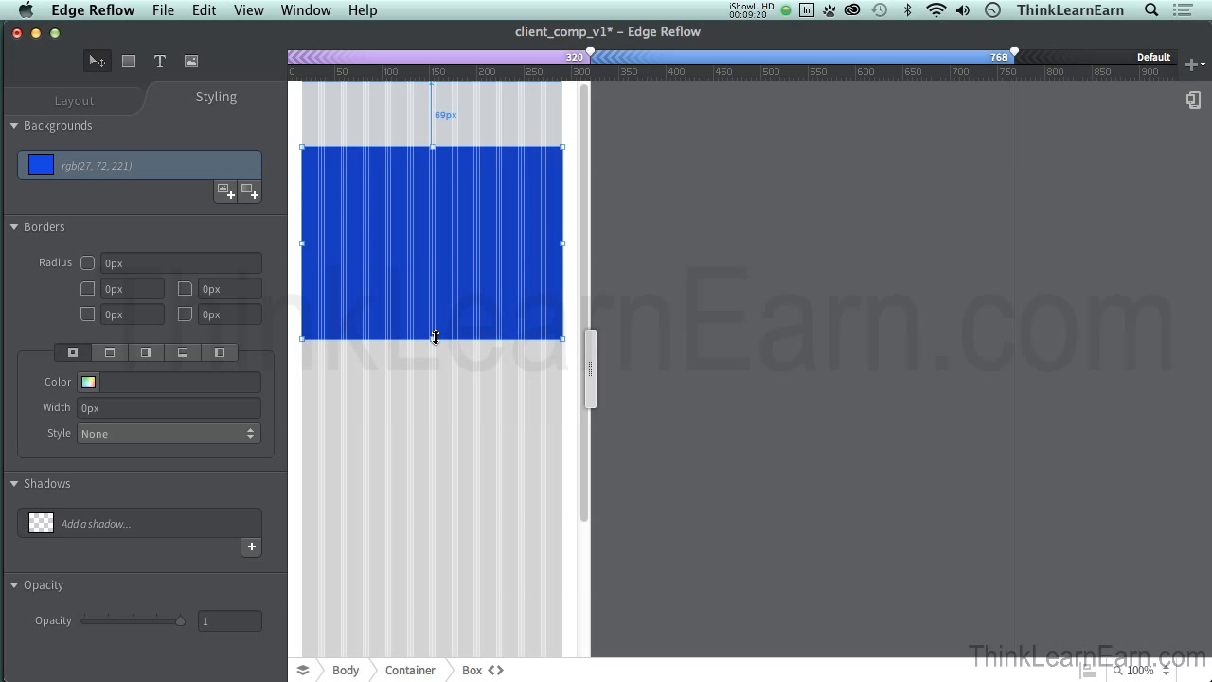
click(87, 103)
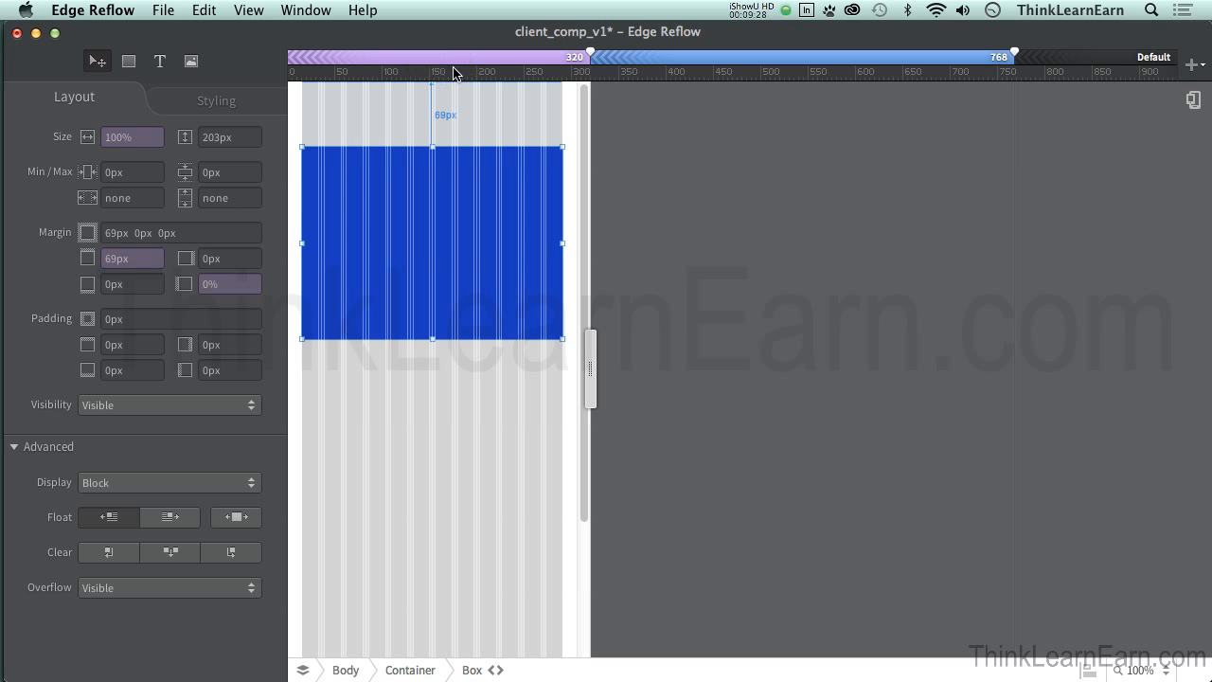
click(763, 59)
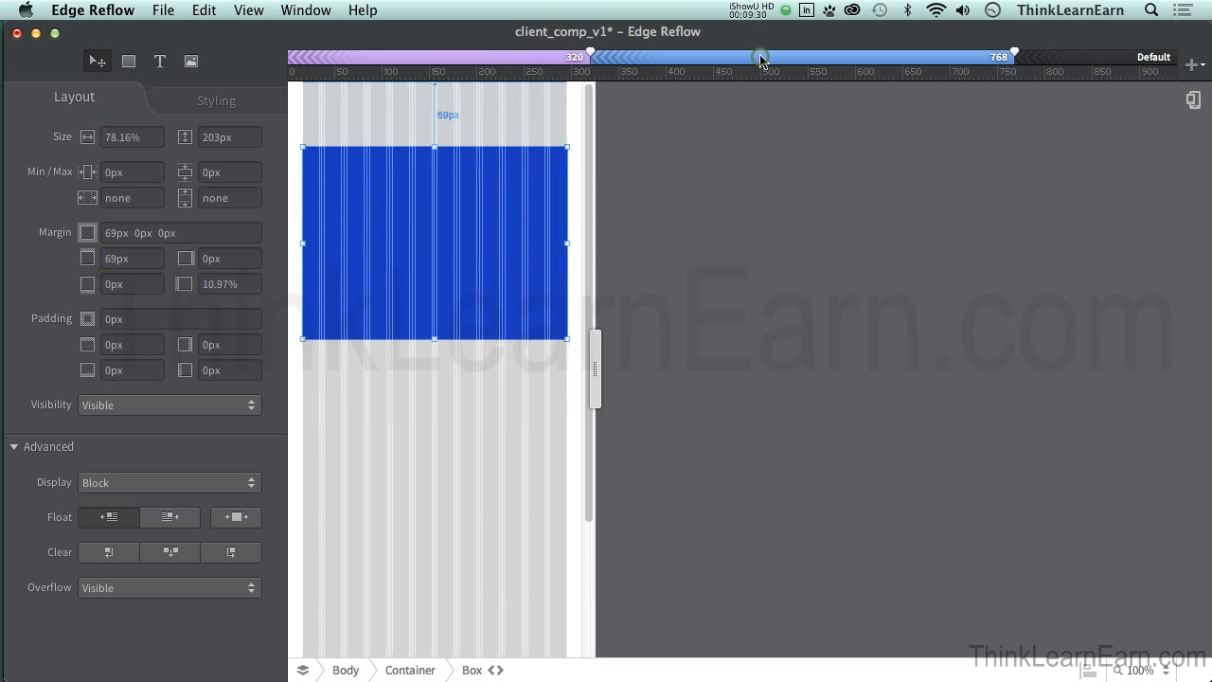
click(549, 193)
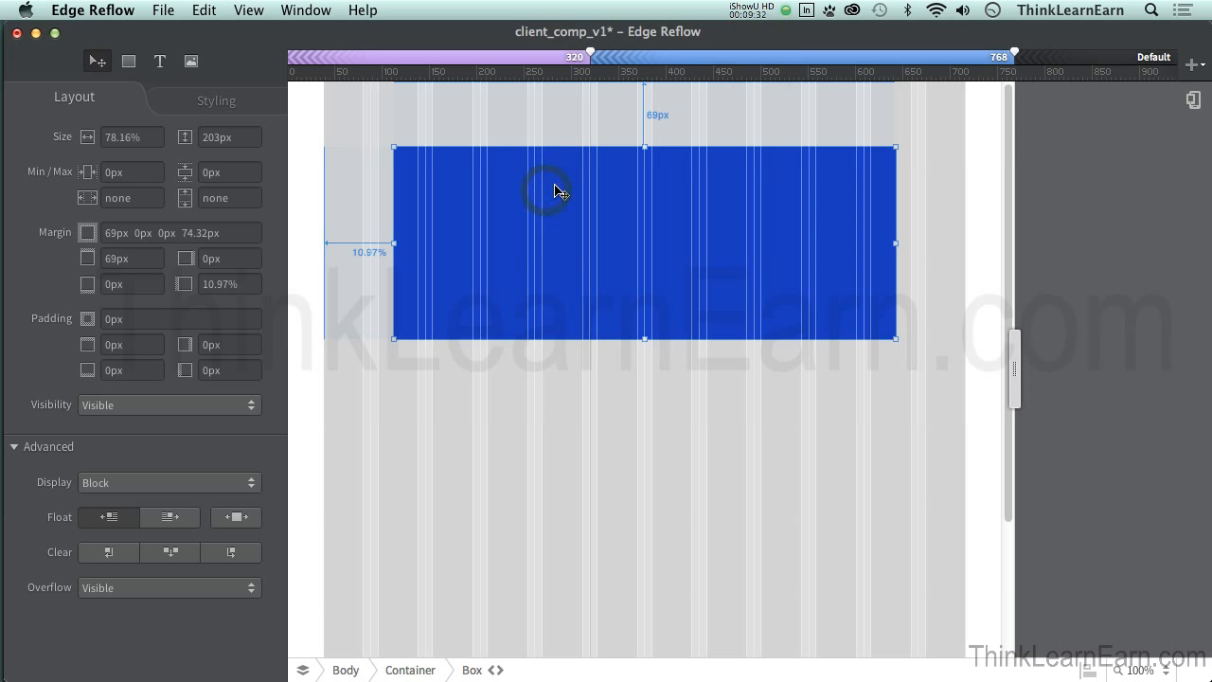
click(487, 59)
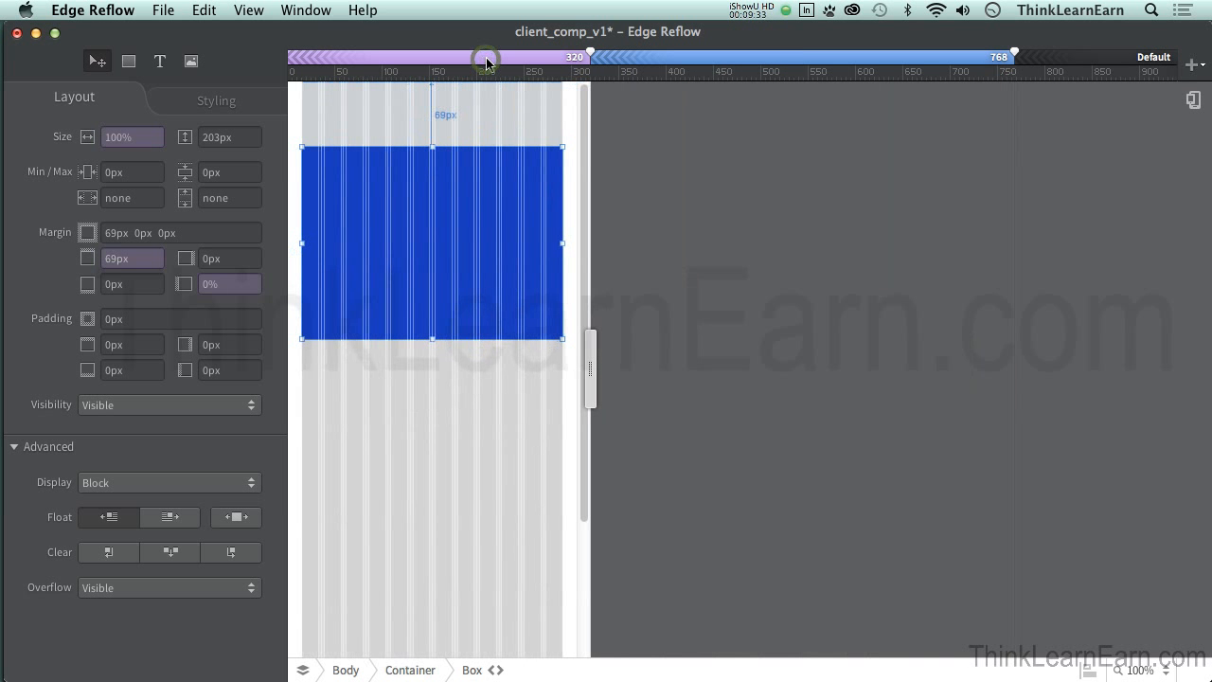
click(434, 341)
drag(434, 341, 436, 264)
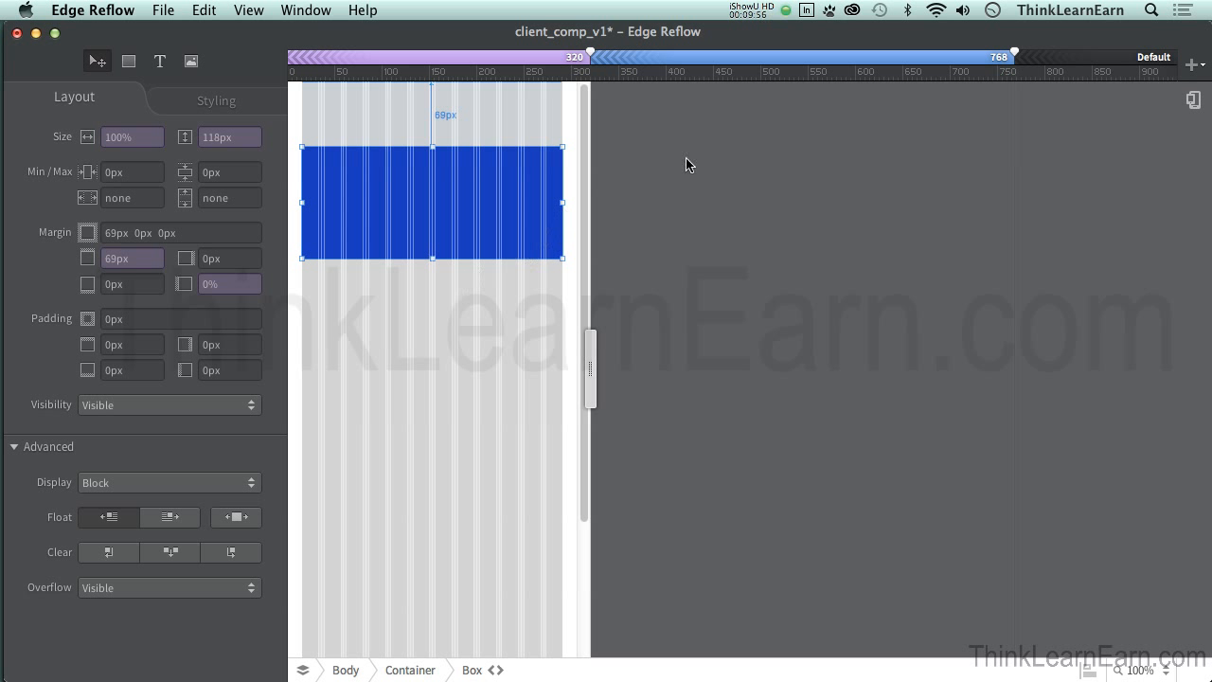
Step: At the 320 px breakpoint, fill the box's background with magenta, rgb(206, 27, 221)
click(784, 60)
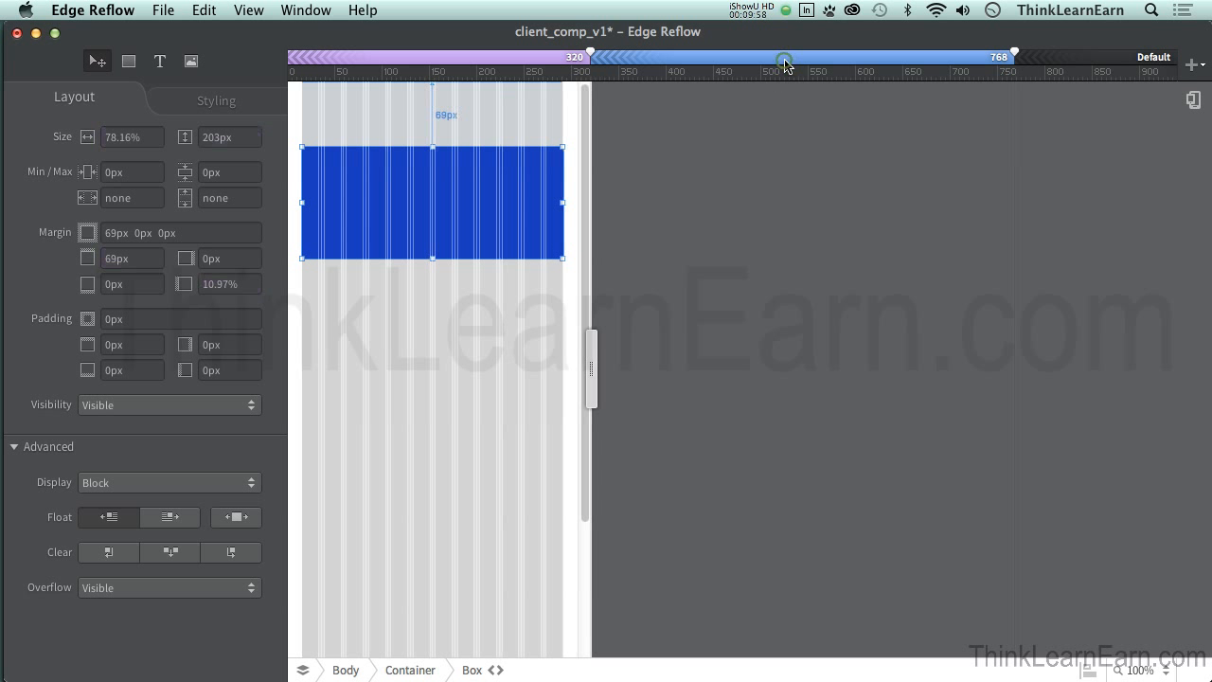
click(507, 62)
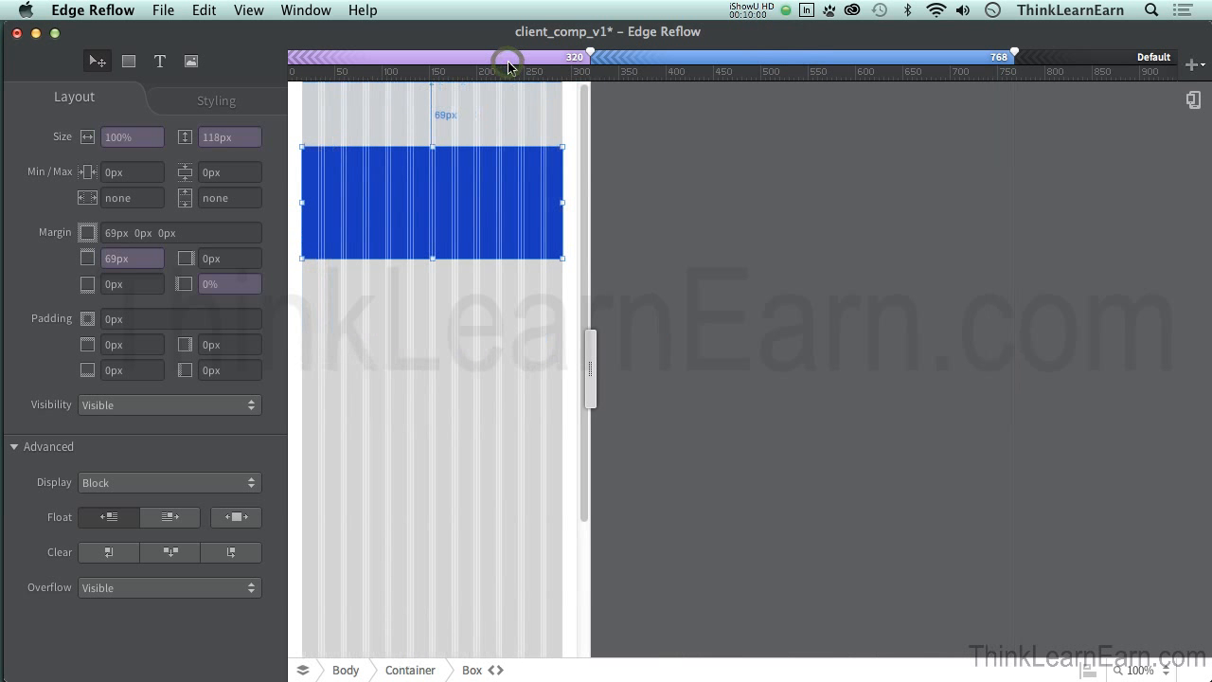
click(200, 100)
click(112, 167)
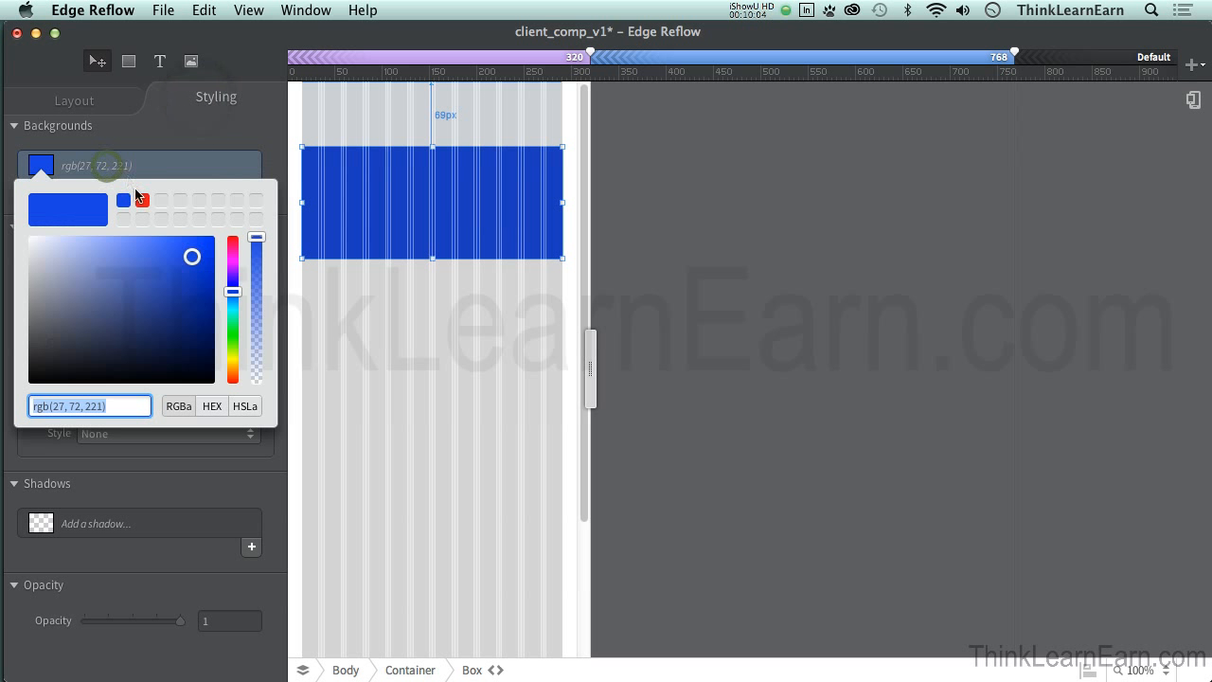
click(233, 263)
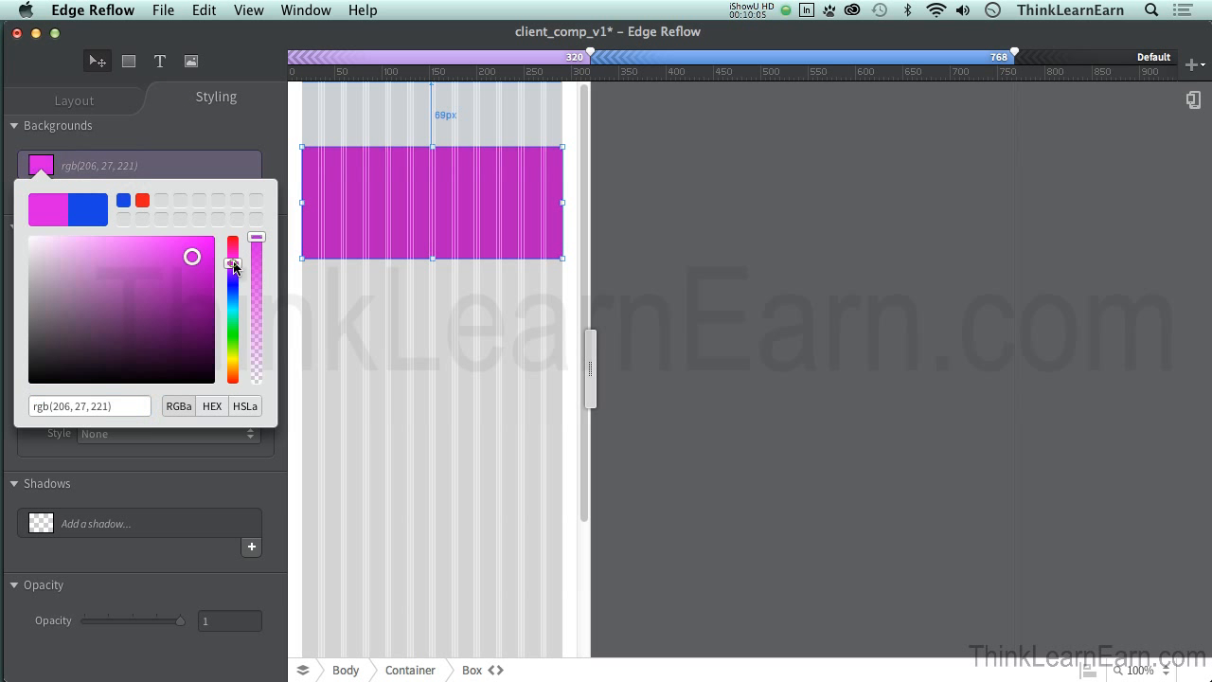
click(329, 288)
click(402, 185)
Step: At the 768 px breakpoint, reduce the blue box's height to about 154 px
click(775, 59)
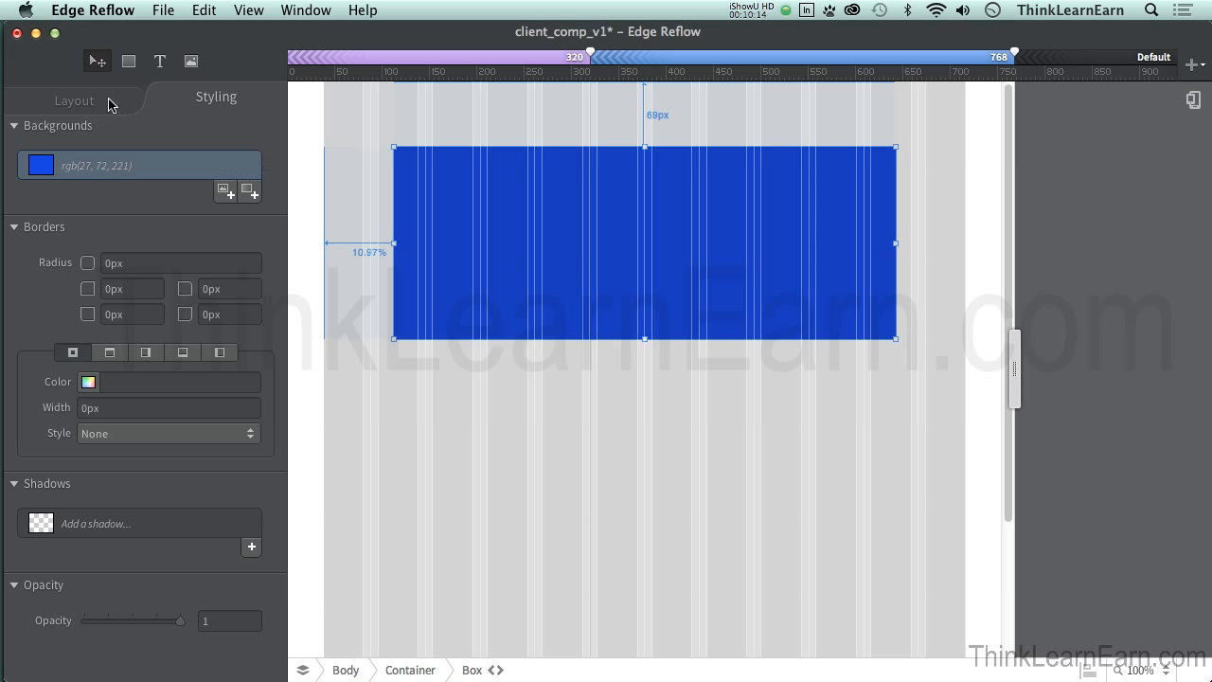
click(87, 98)
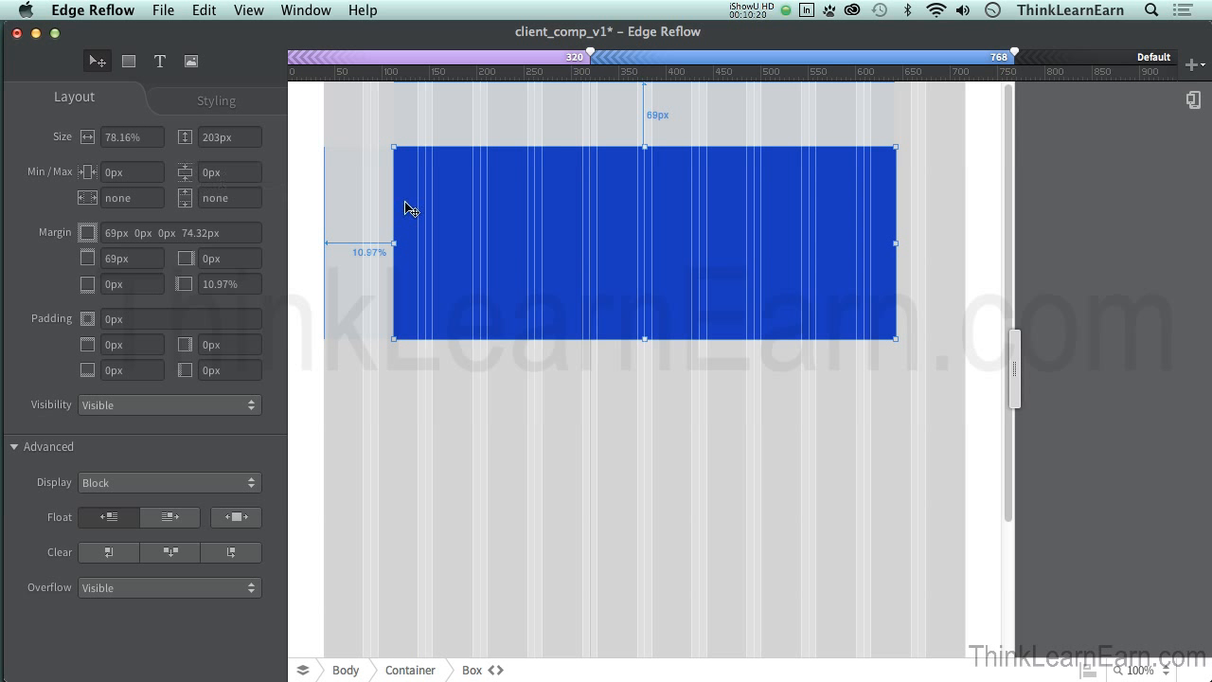
drag(645, 338, 648, 295)
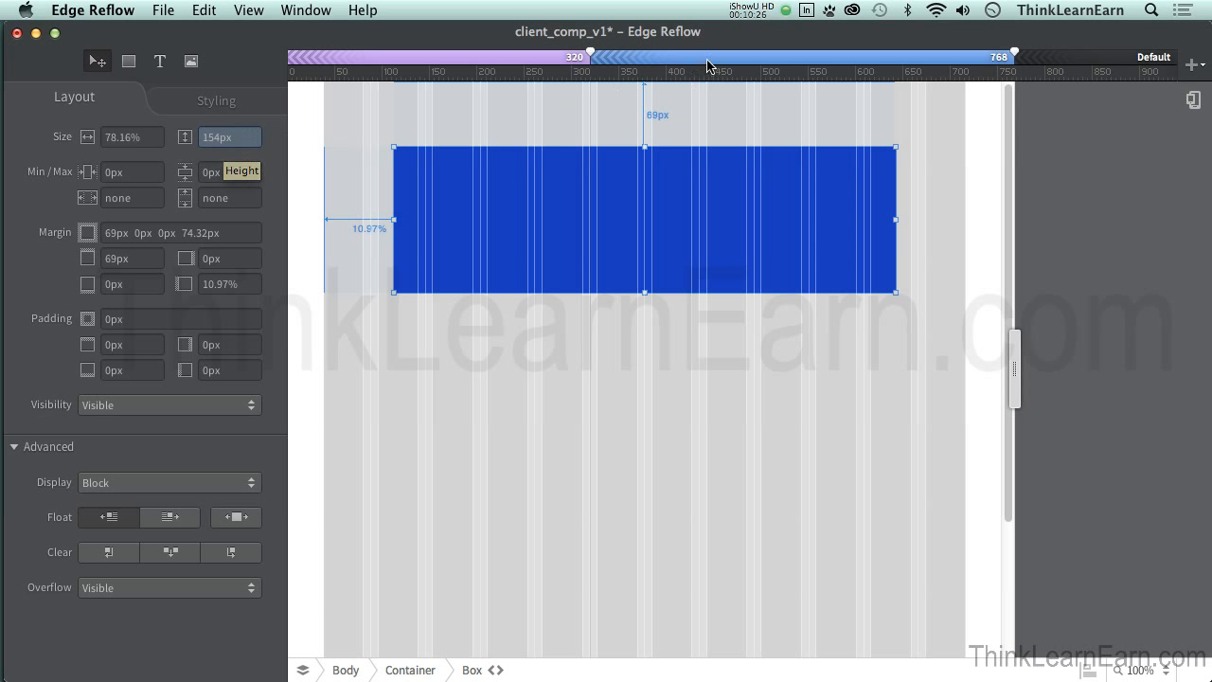
Step: Stretch the blue box to 100% width with a 0% left margin at the 768 px breakpoint, and save the project
drag(396, 221, 324, 219)
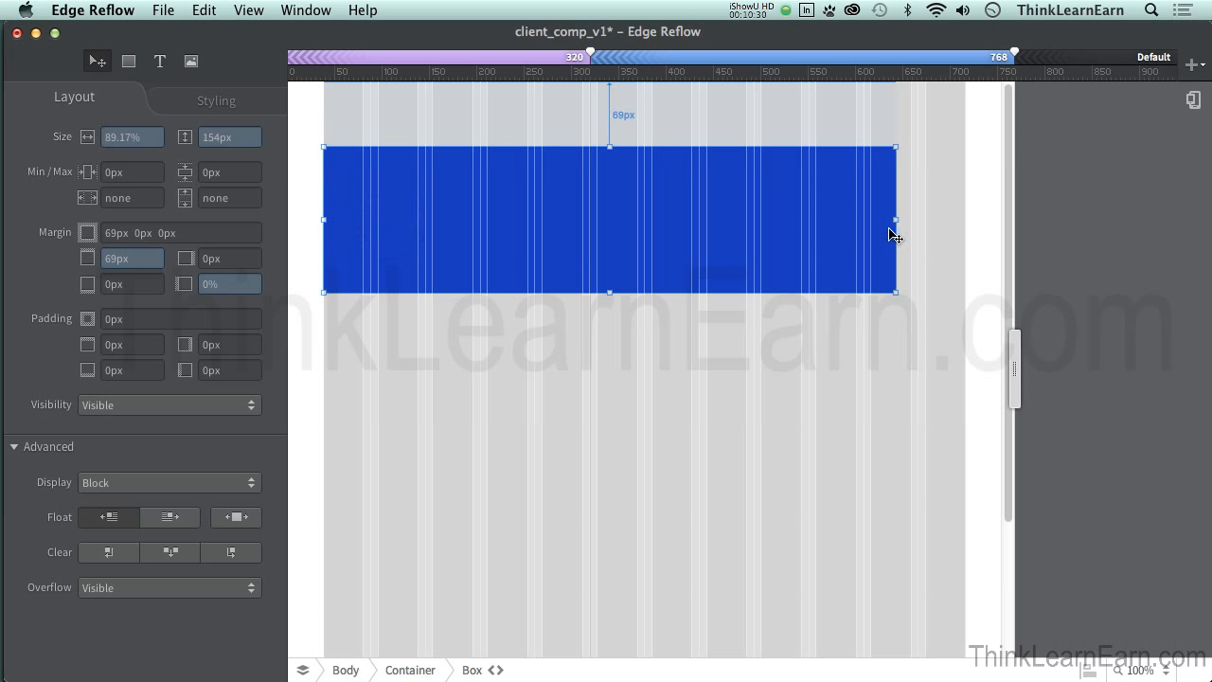
drag(893, 219, 981, 218)
click(574, 135)
click(577, 173)
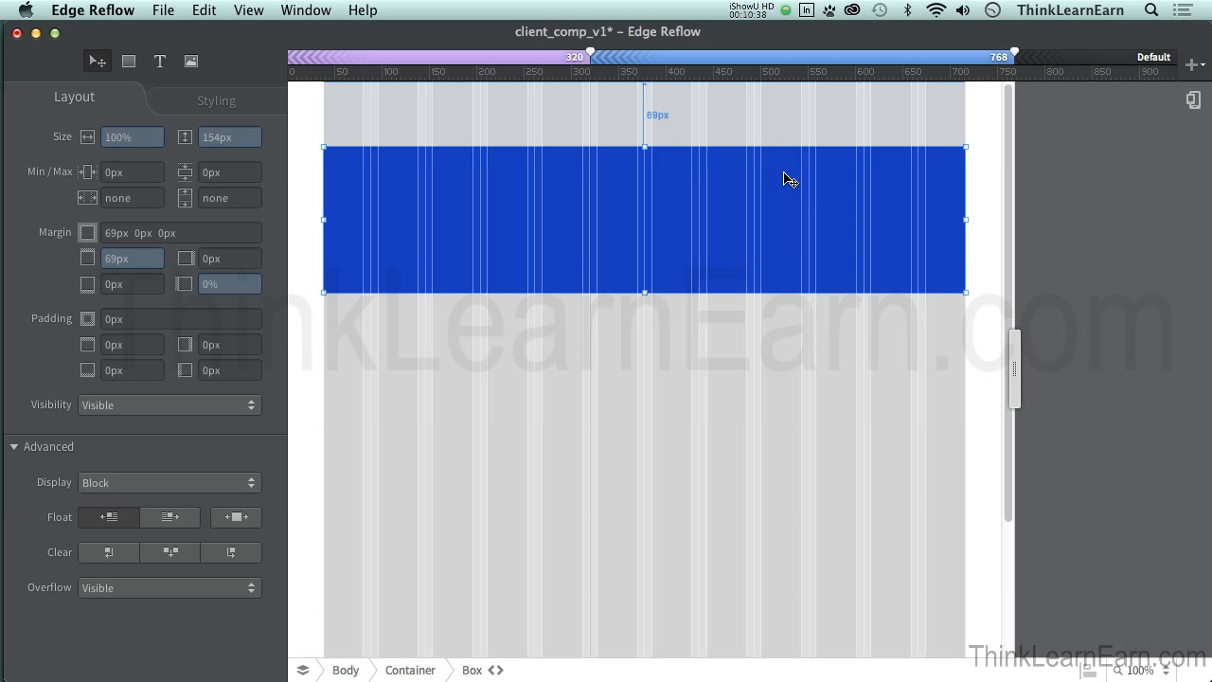
key(super+s)
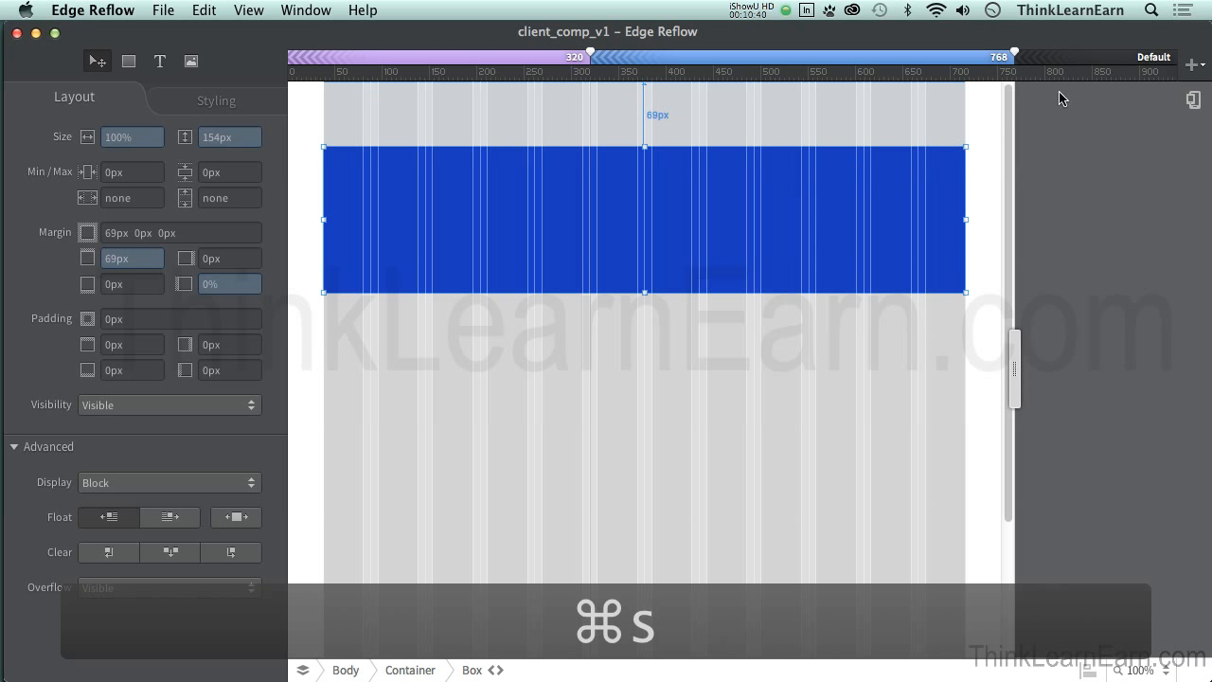
Step: Compare the box's appearance in the default layout and at the 768 px and 320 px breakpoints
click(1082, 59)
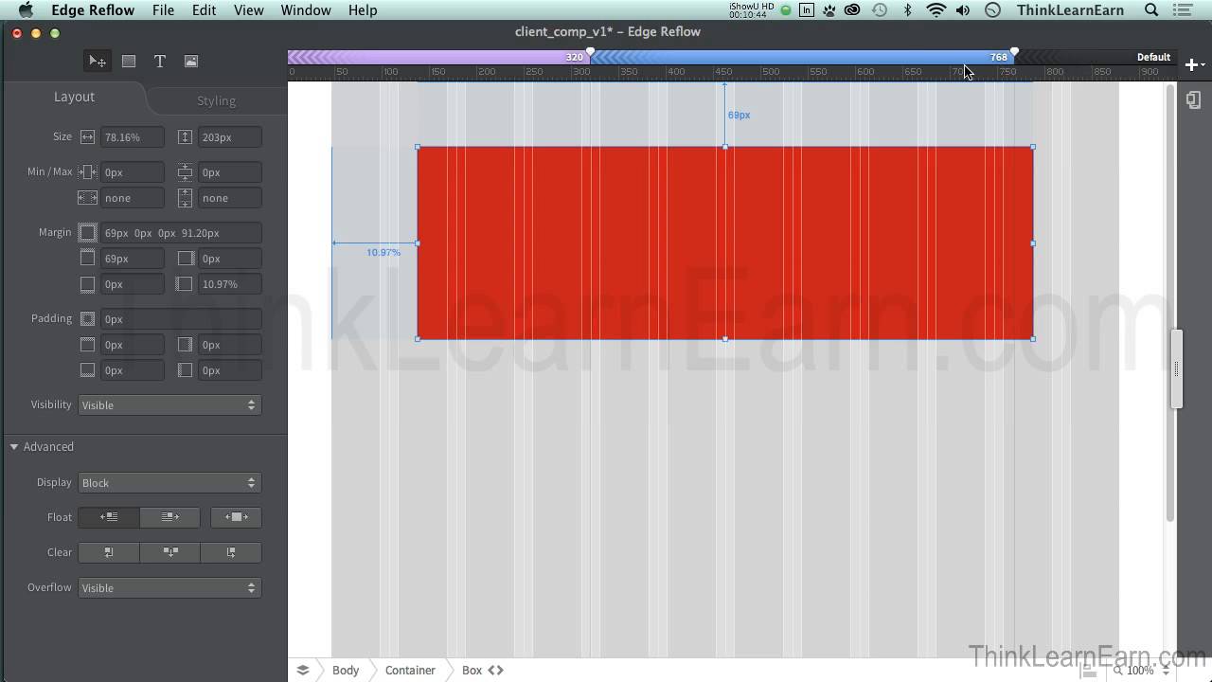
click(899, 62)
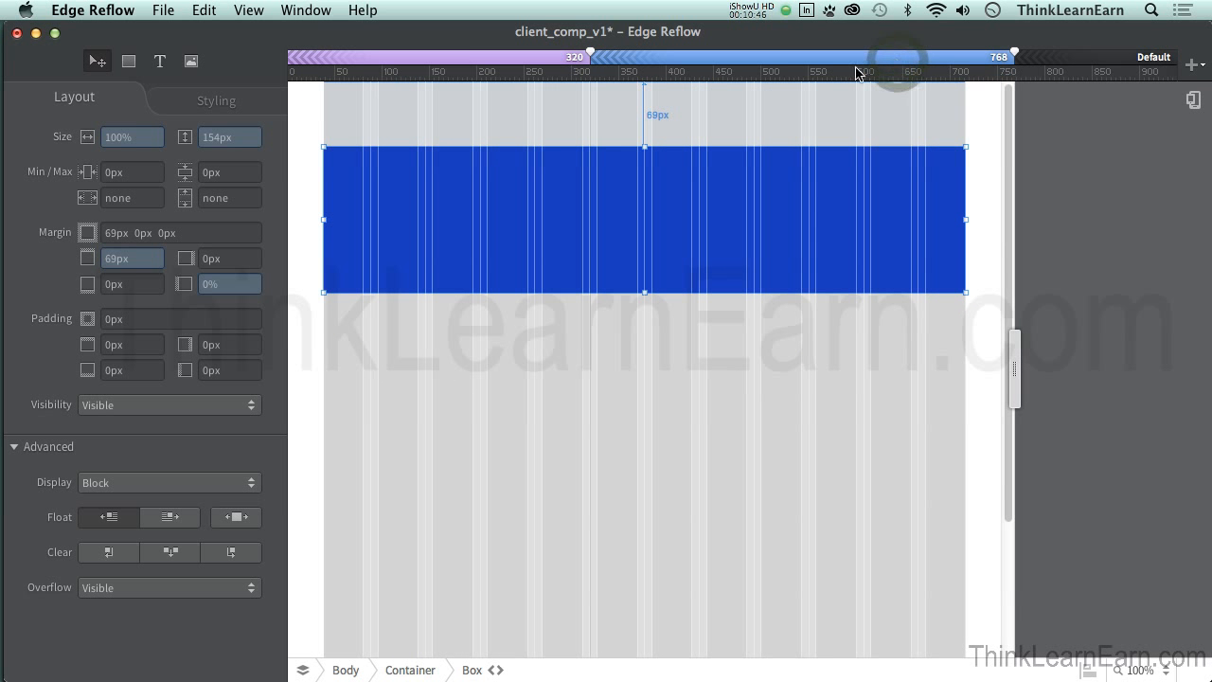
click(491, 58)
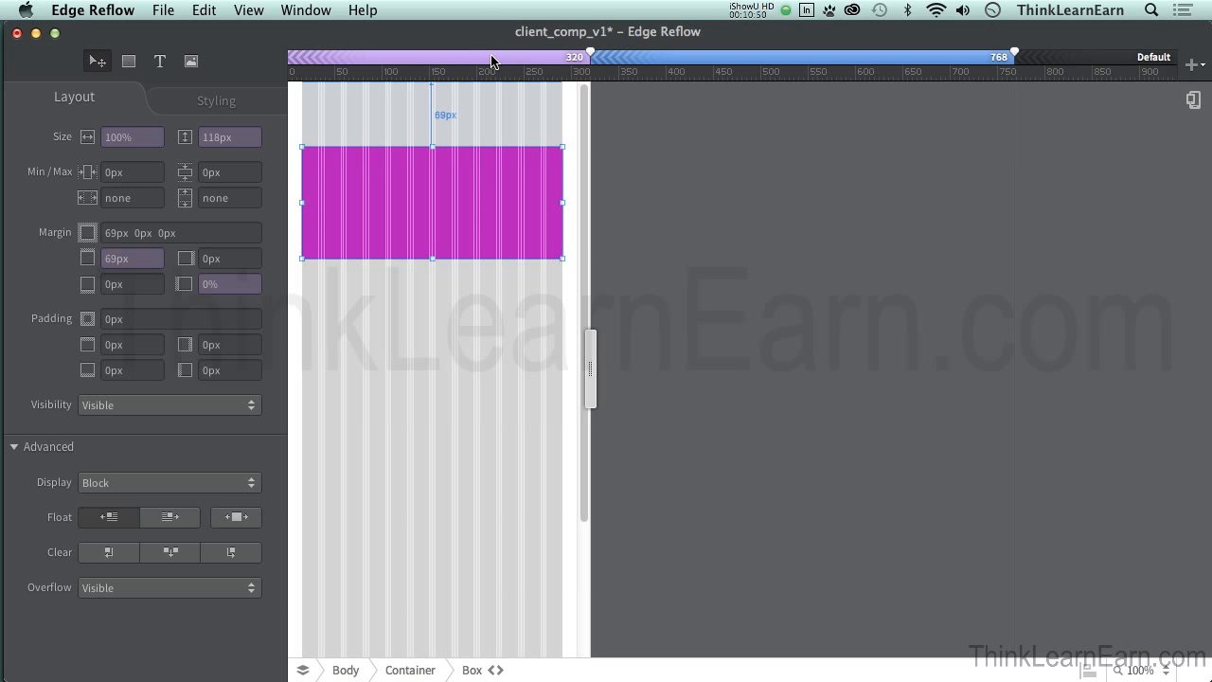
Step: Examine the page's element hierarchy and the box's CSS for the default, 768 and 320 layouts, and copy that CSS
click(305, 668)
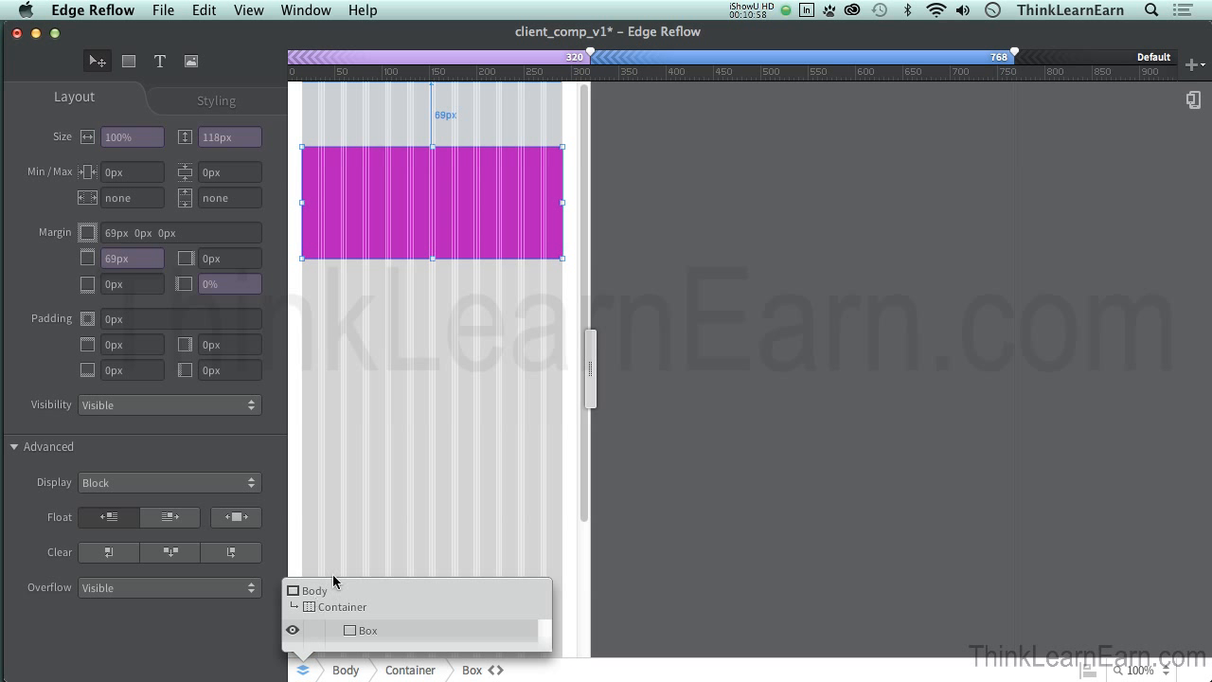
click(357, 520)
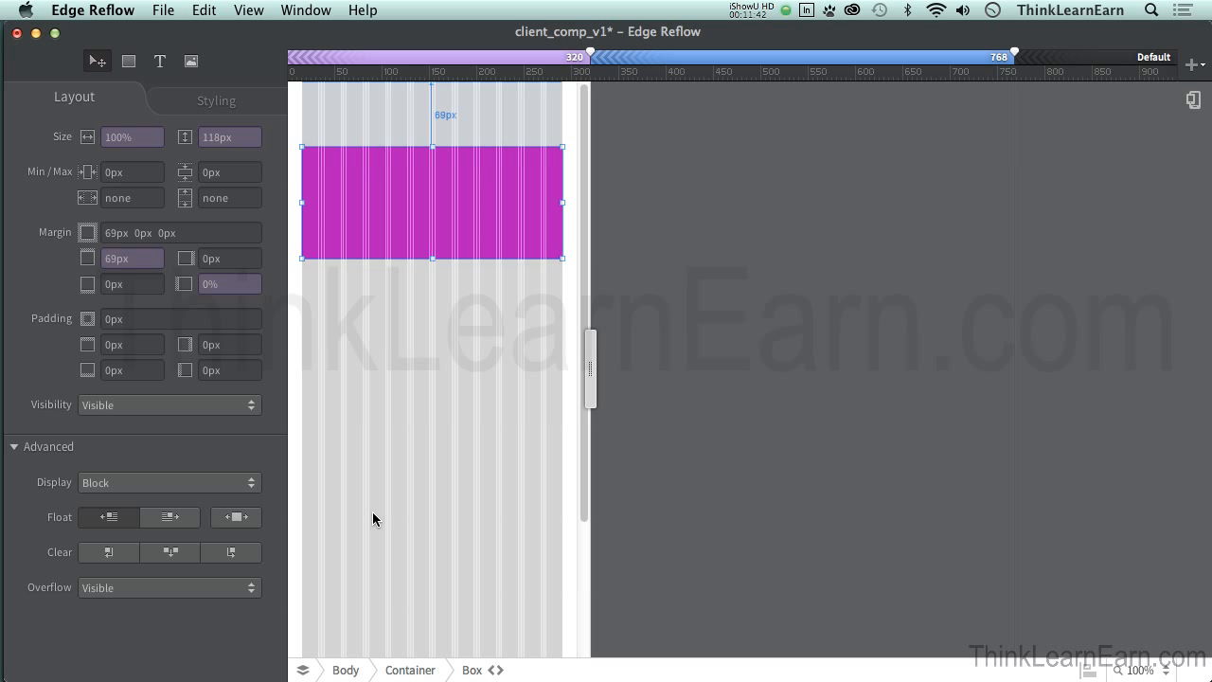
click(497, 670)
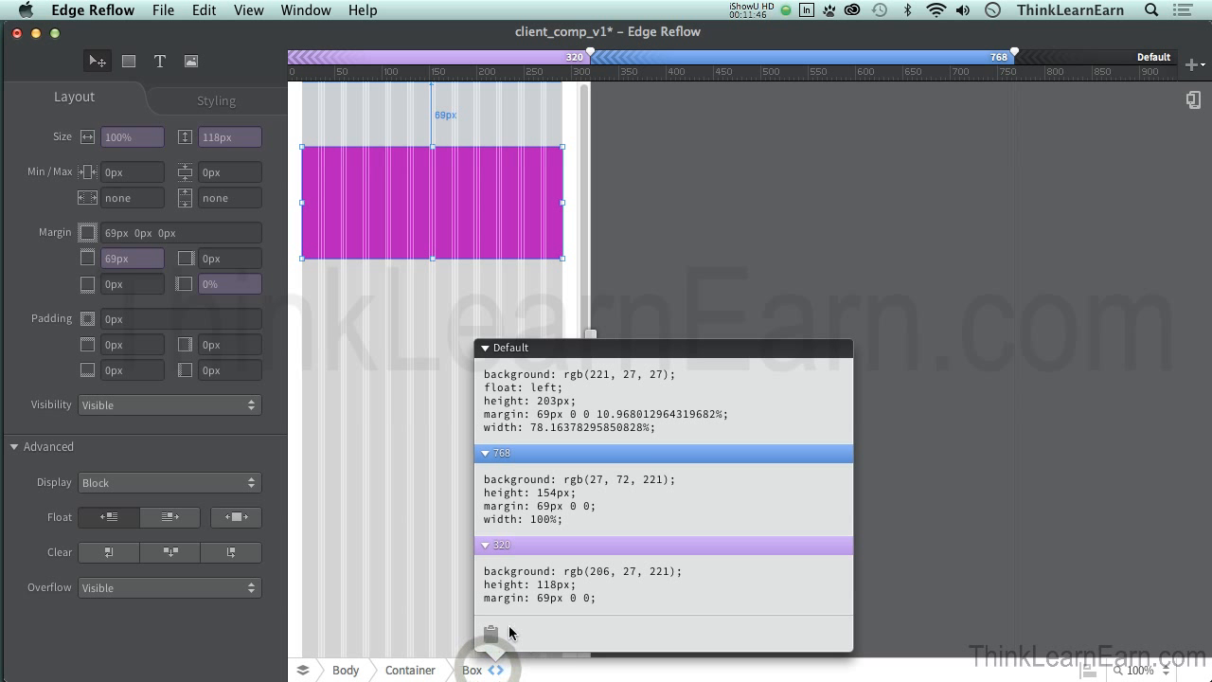
click(492, 635)
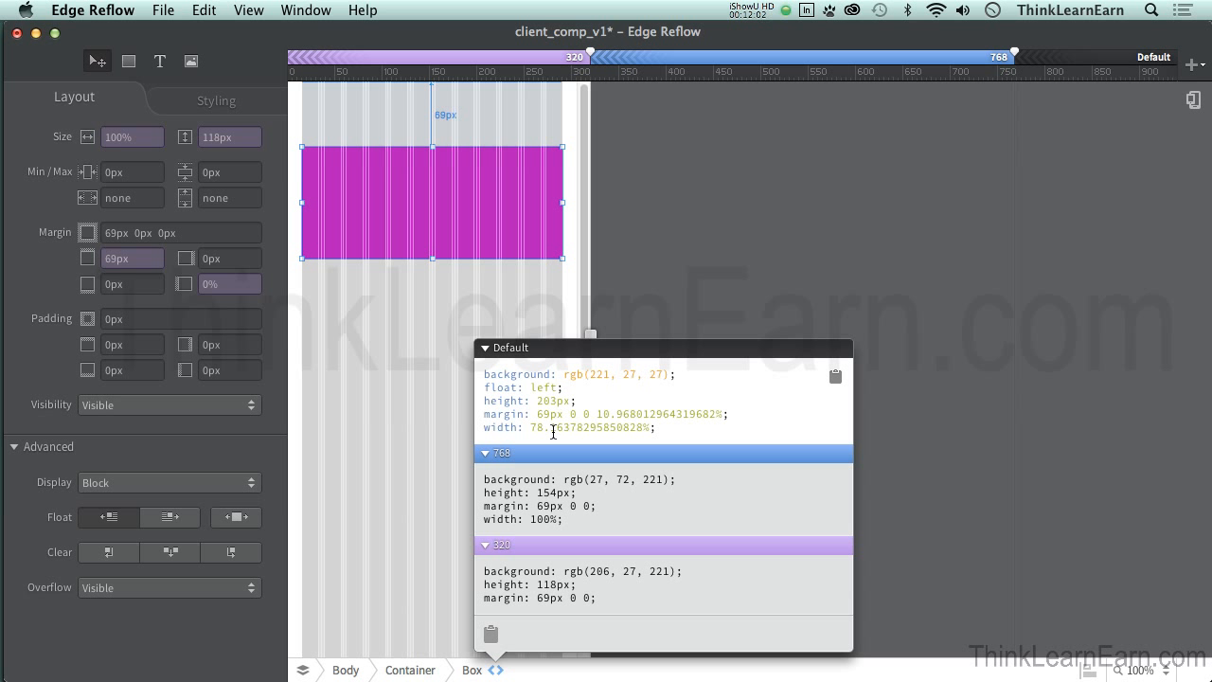
click(455, 583)
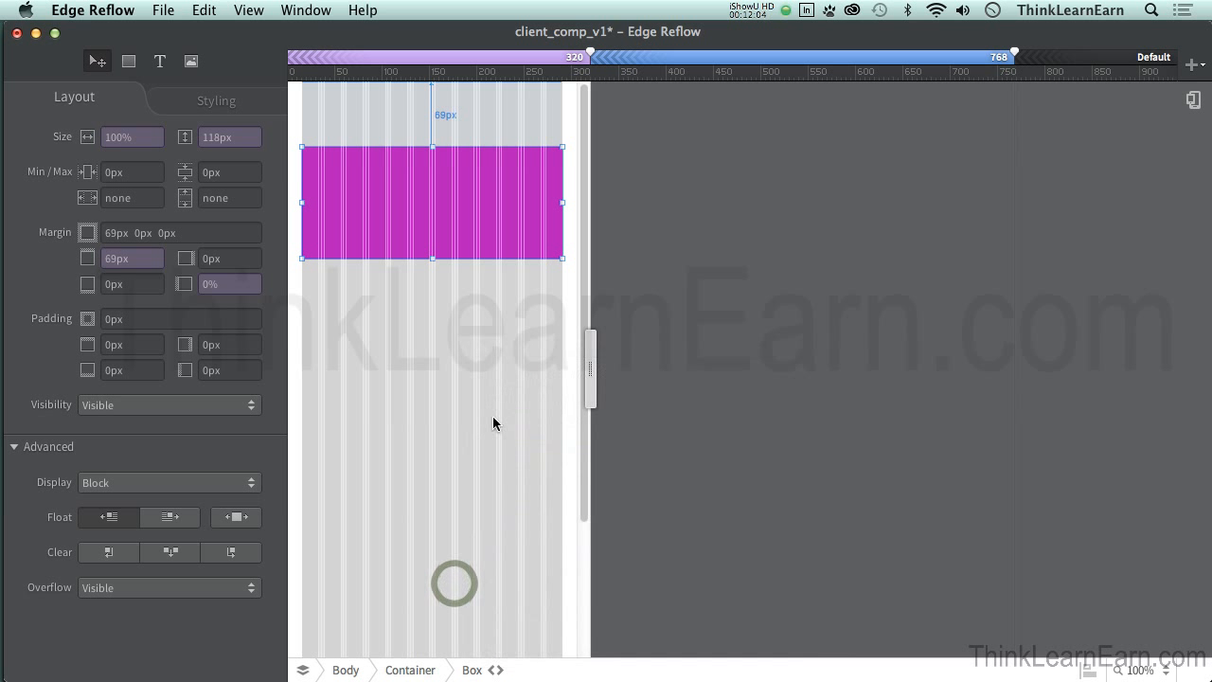
Step: Widen and narrow the canvas across the breakpoints to examine how the box's color and size adapt
drag(594, 379, 1176, 367)
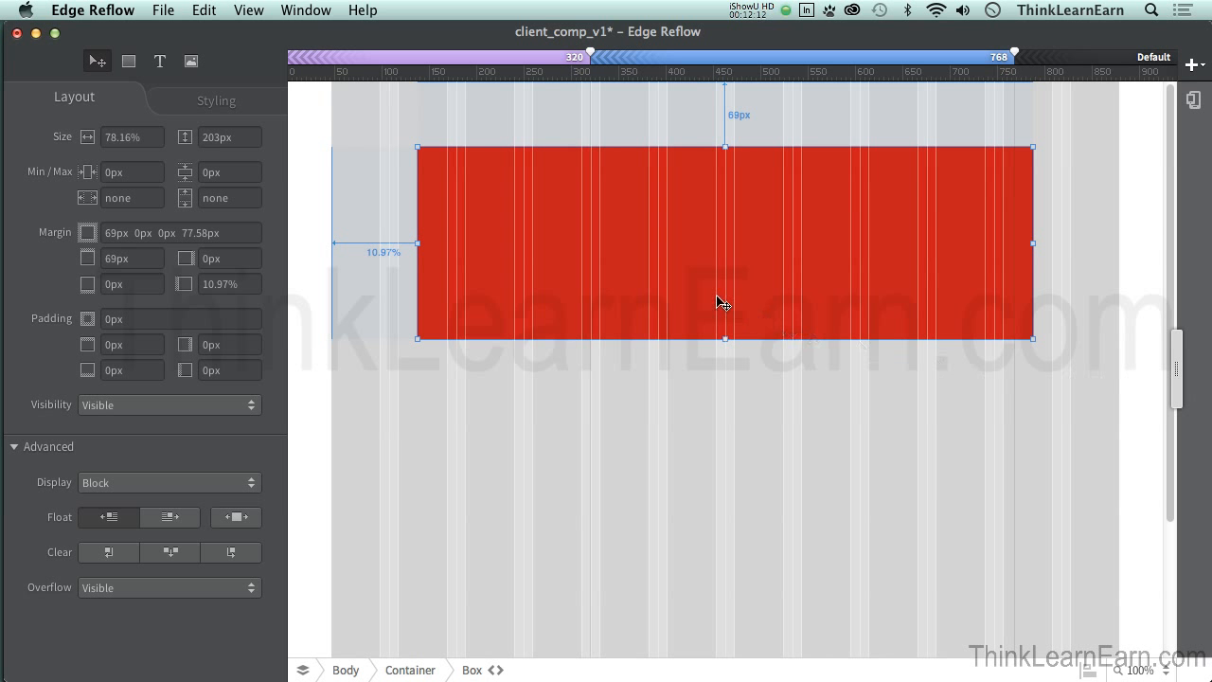
drag(1181, 365, 967, 338)
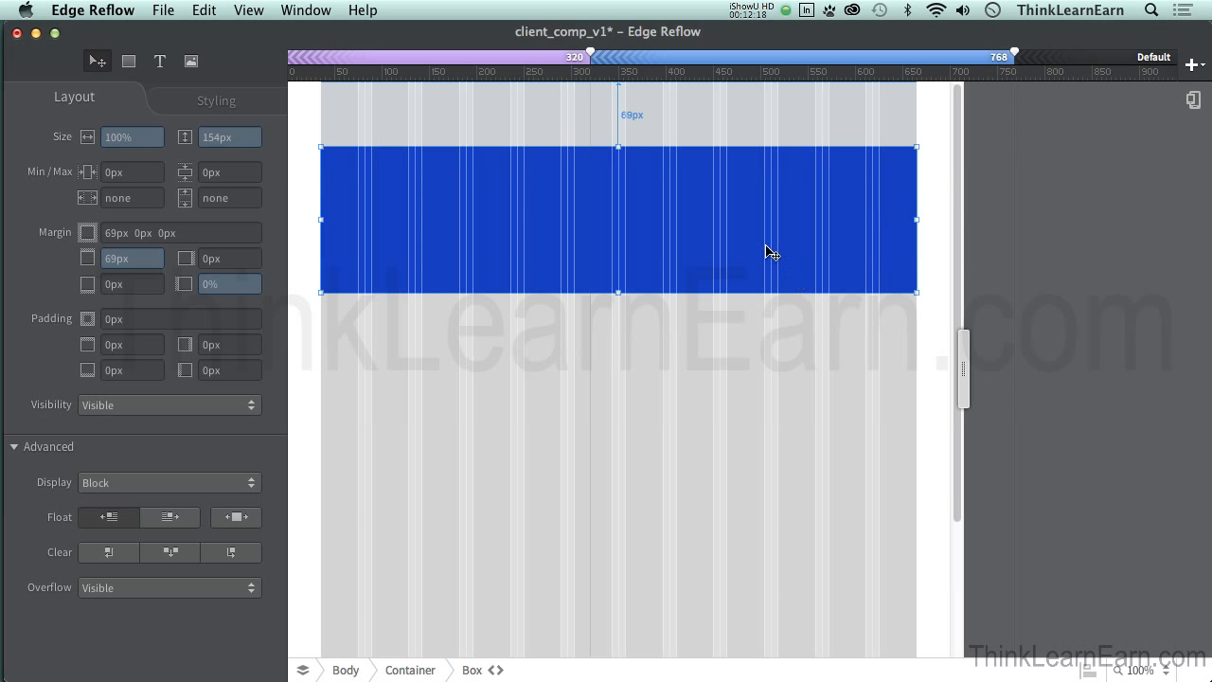
Step: In the 320 px layout, insert edge-reflow_DSC0336.jpg from the imgs folder about 47 px below the magenta box, aligned with the box's left edge
drag(962, 366, 917, 360)
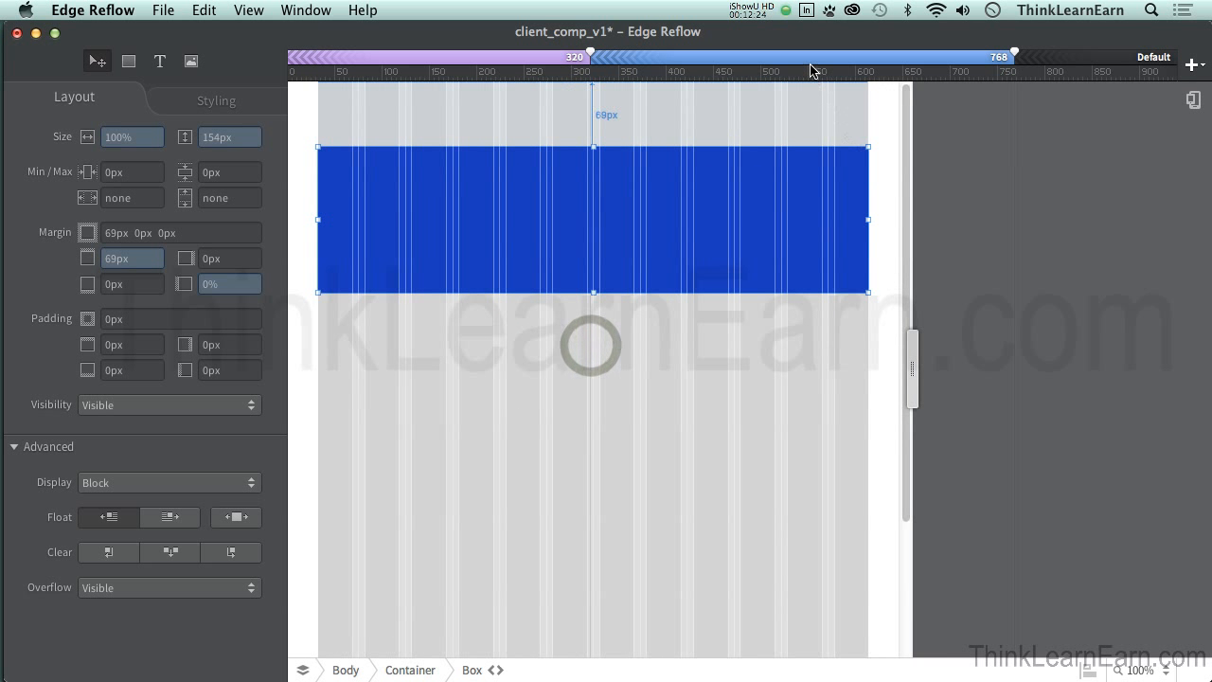
click(523, 55)
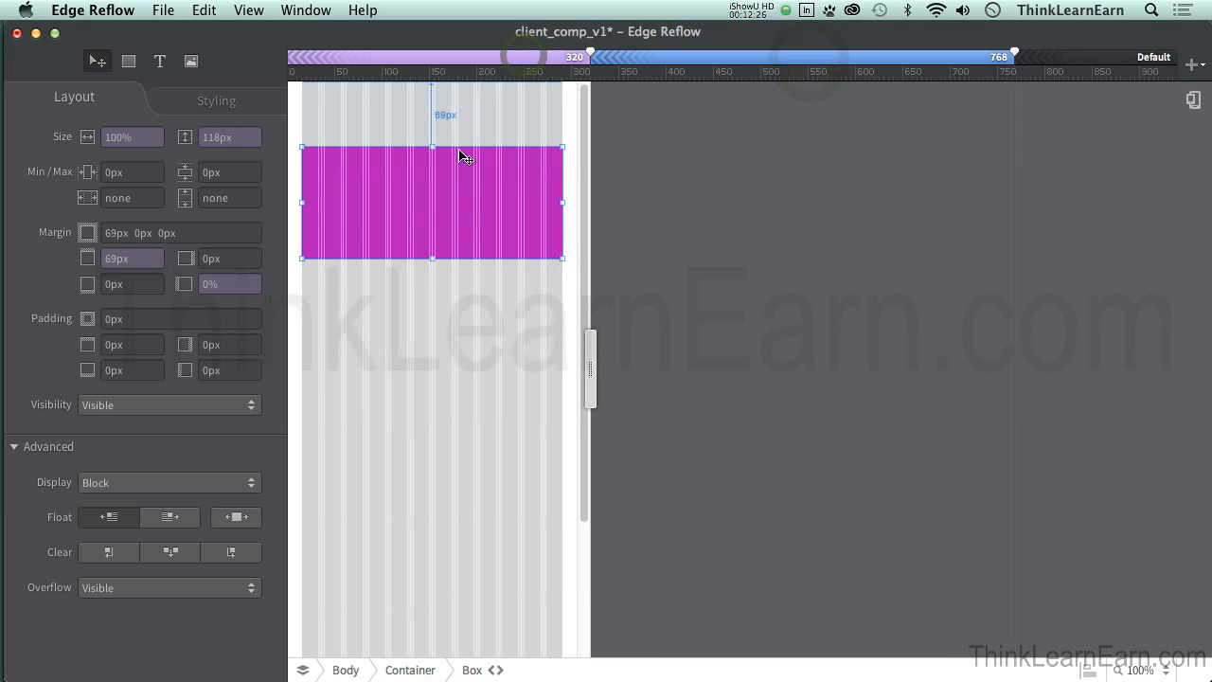
click(190, 63)
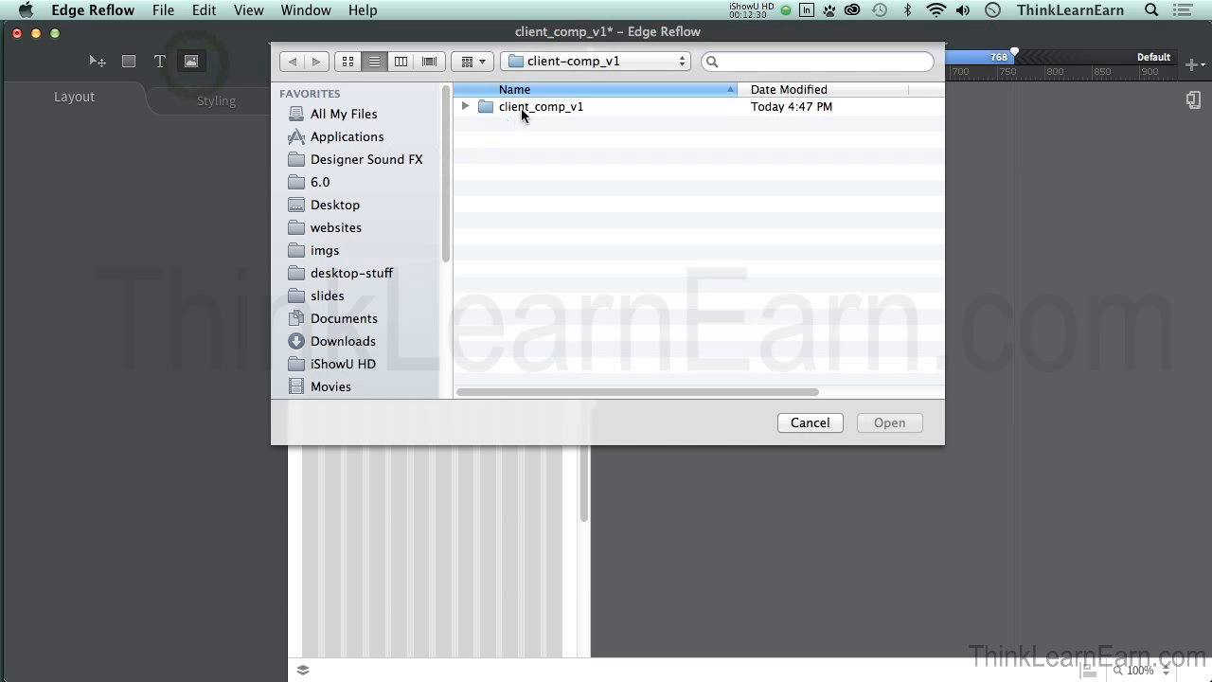
click(573, 60)
click(574, 81)
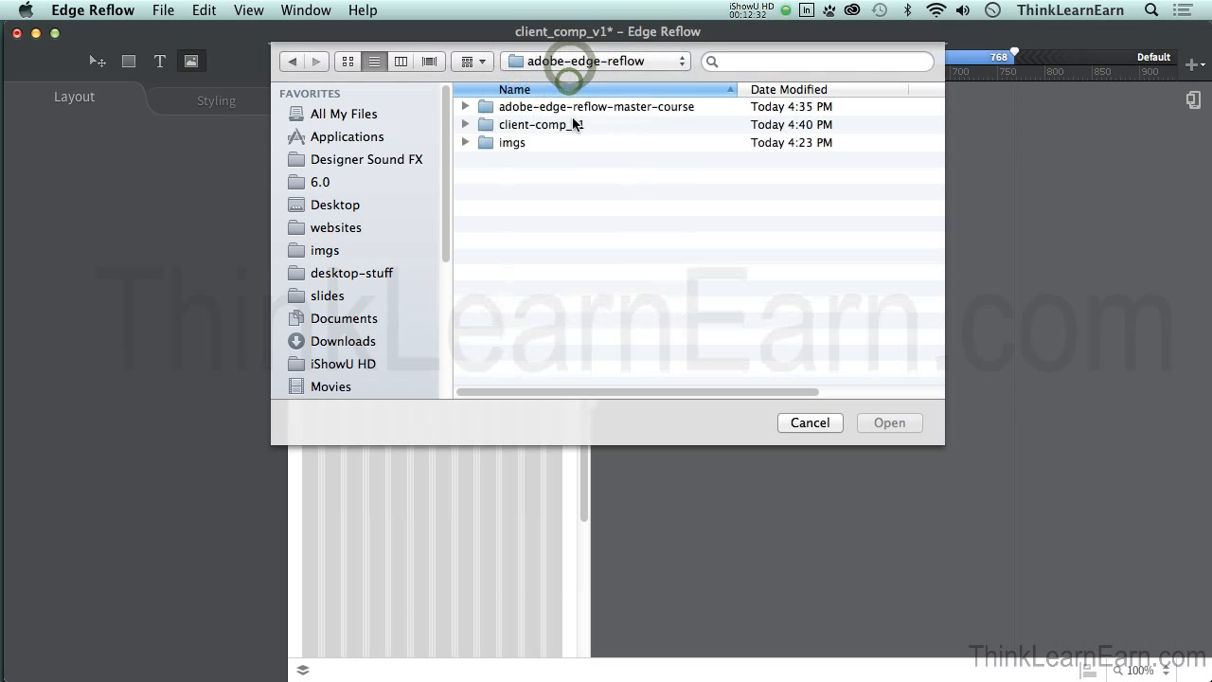
double_click(537, 144)
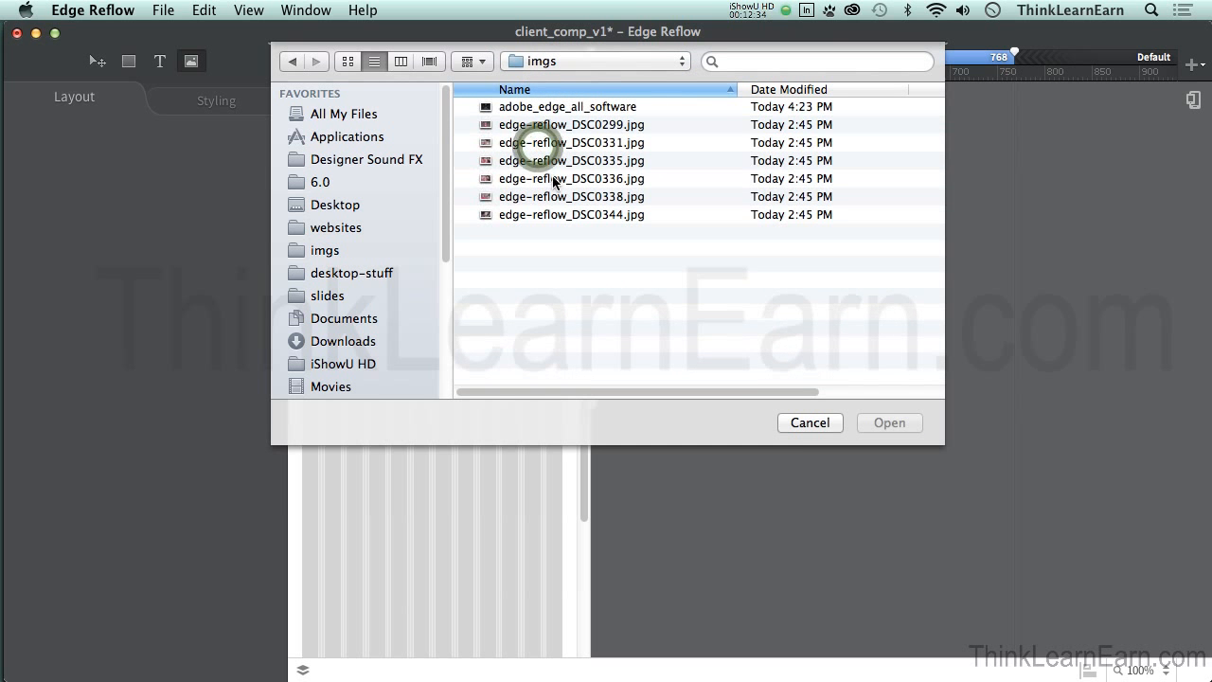
click(556, 181)
click(887, 423)
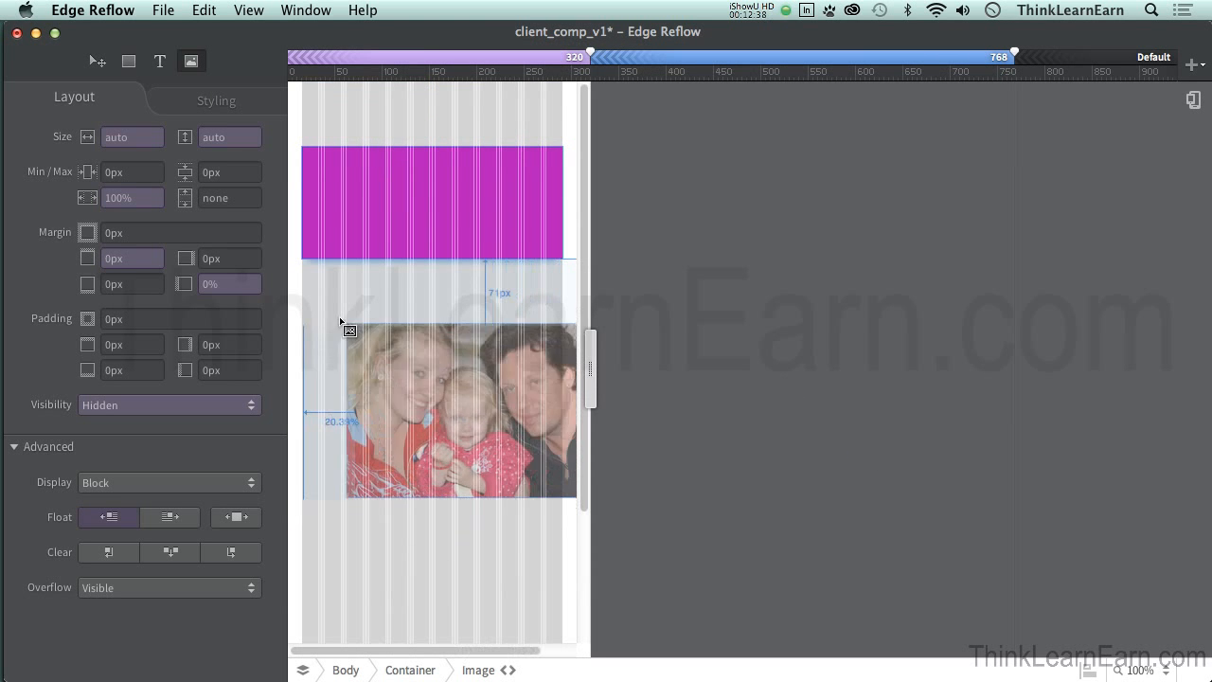
click(306, 304)
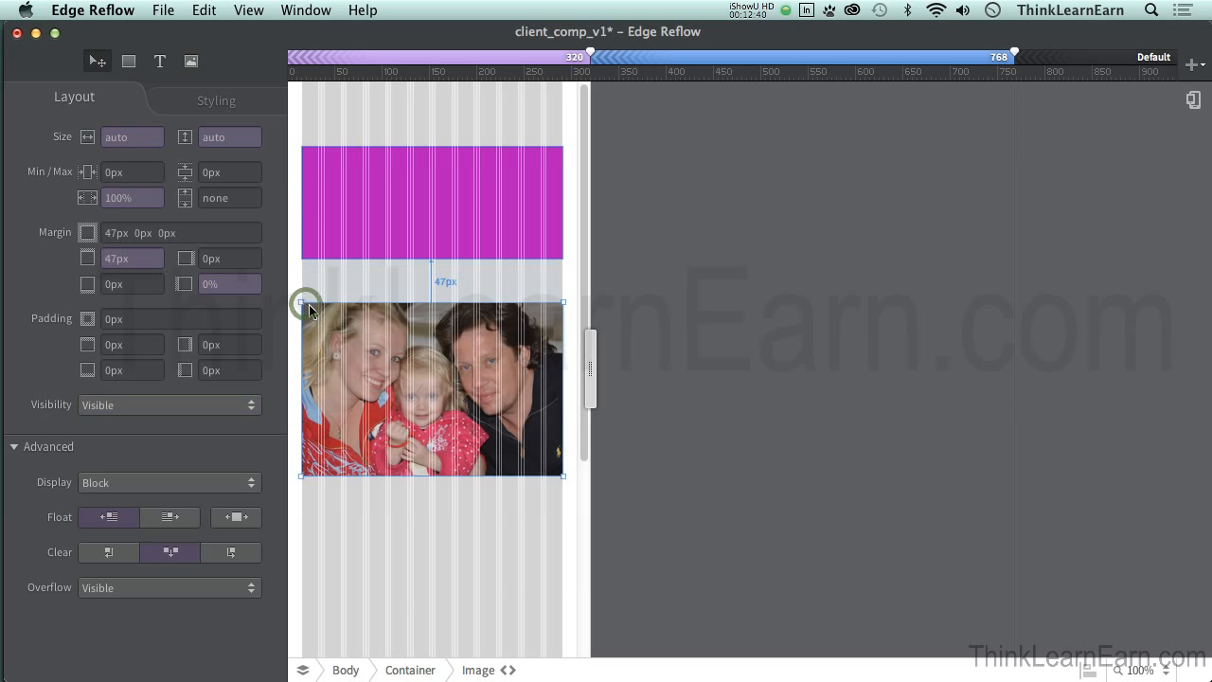